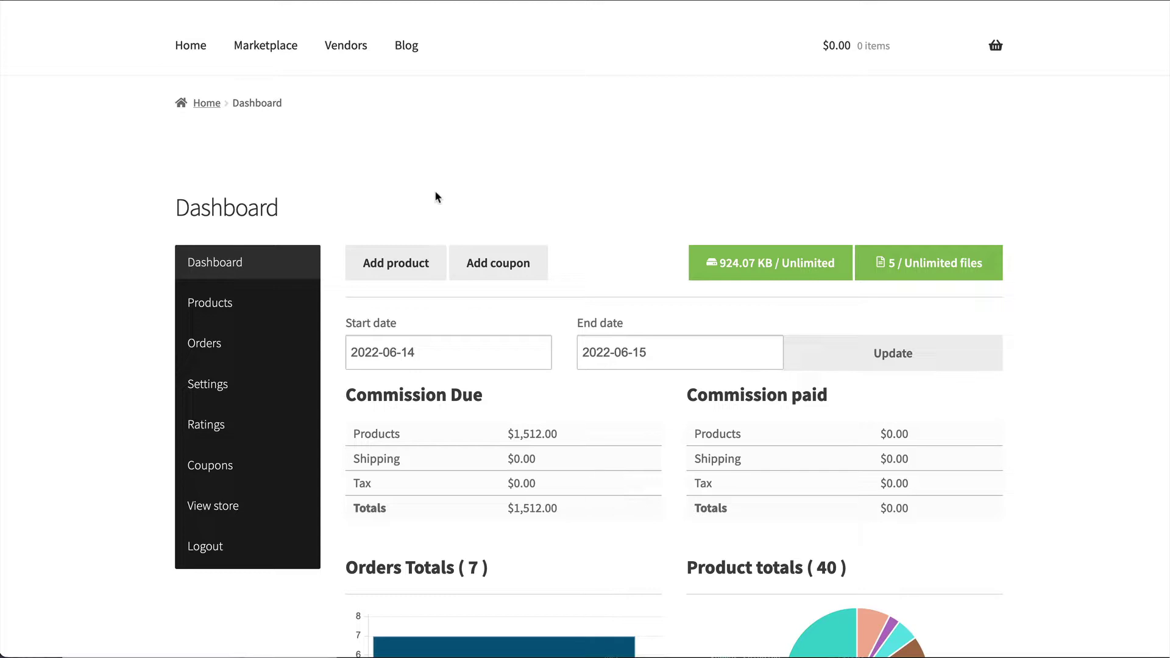
Step: Scroll through the dashboard overview, opening and closing the start-date calendar without changing dates
scroll(896, 234, "up", 2)
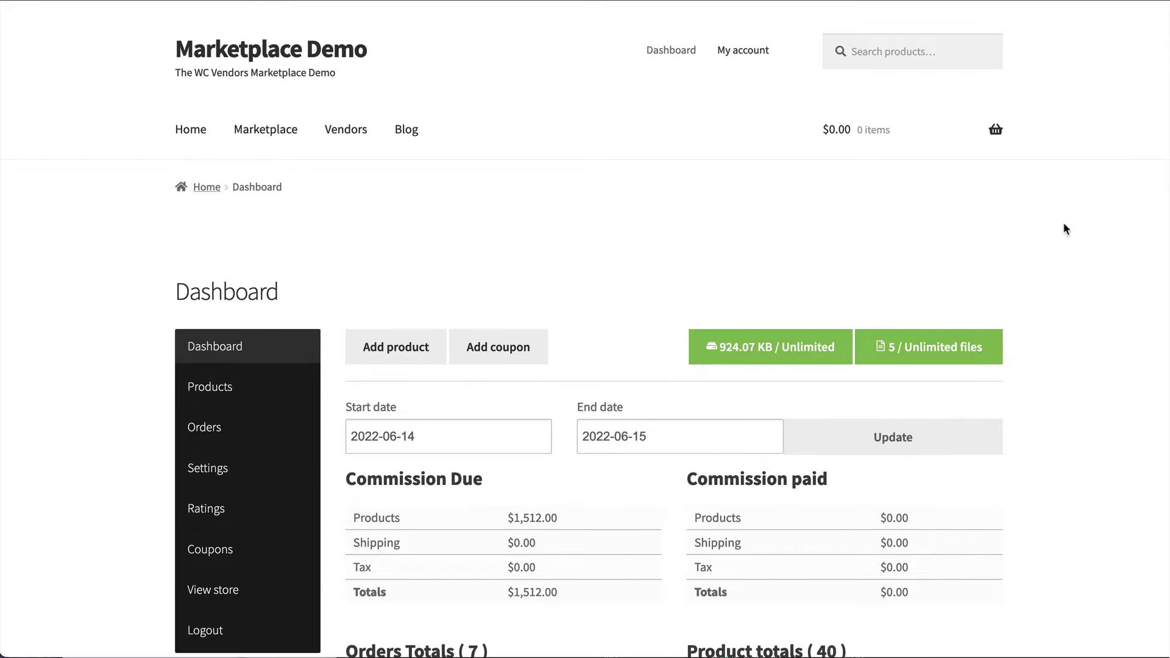
scroll(1066, 229, "down", 4)
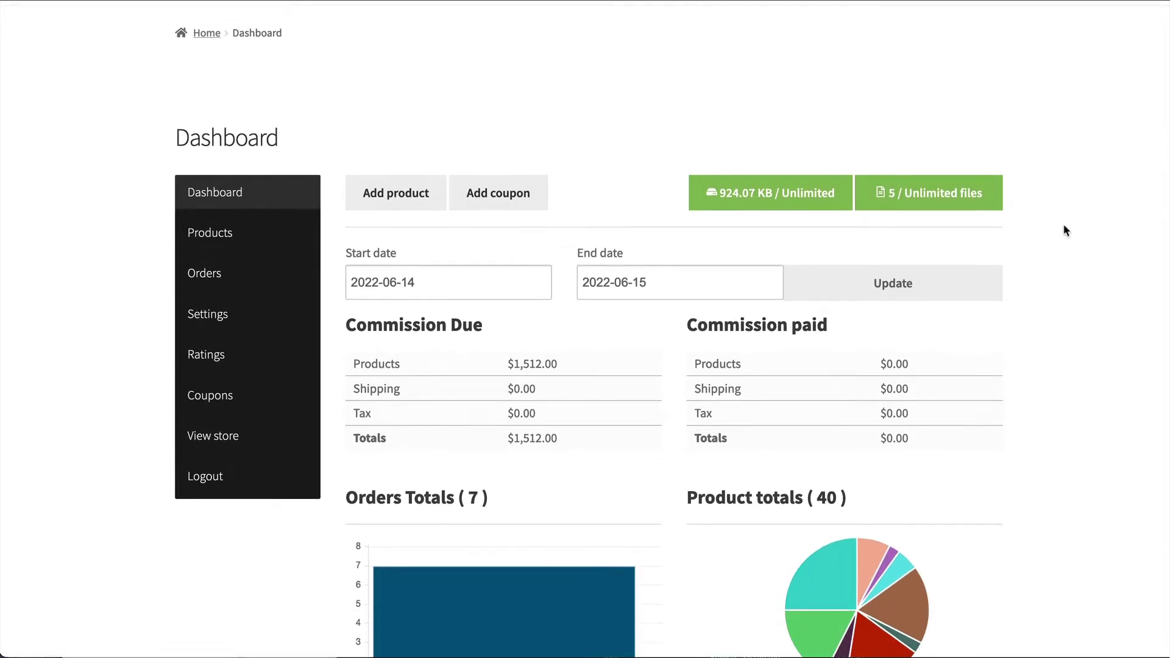
scroll(1064, 225, "down", 1)
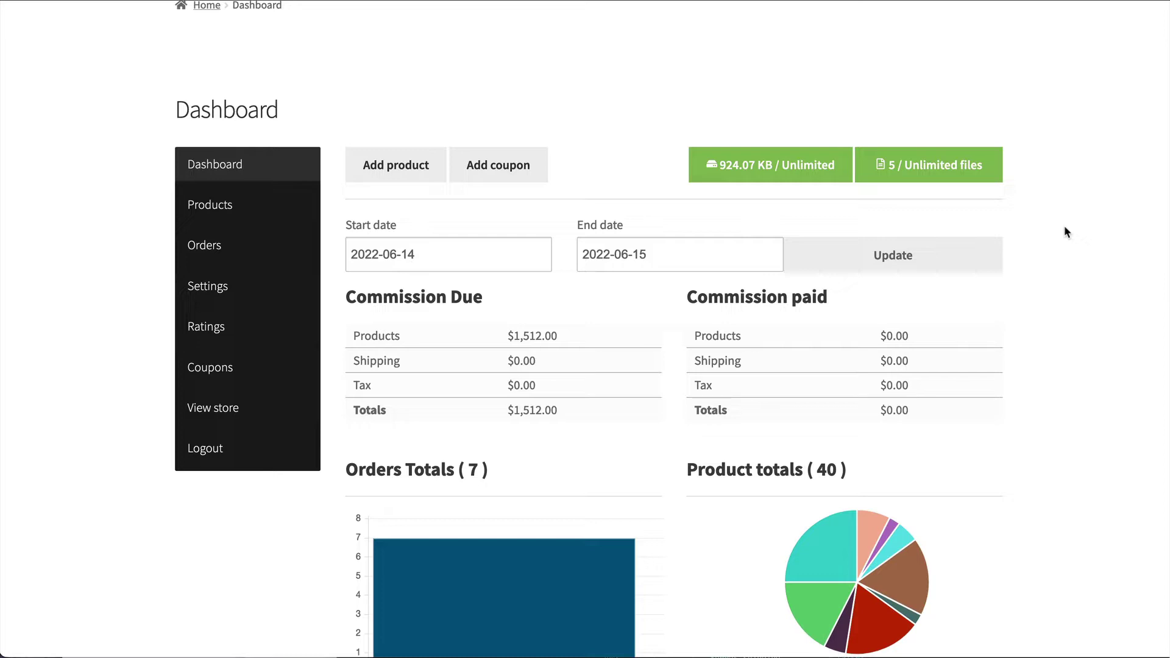
left_click(448, 254)
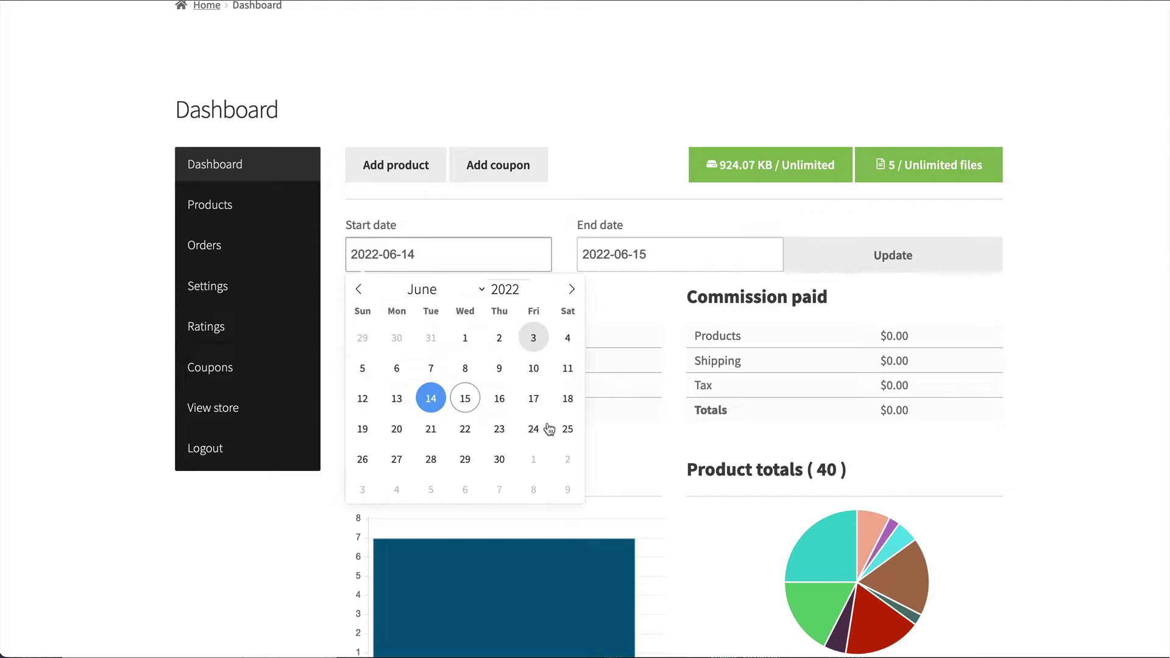
left_click(1027, 291)
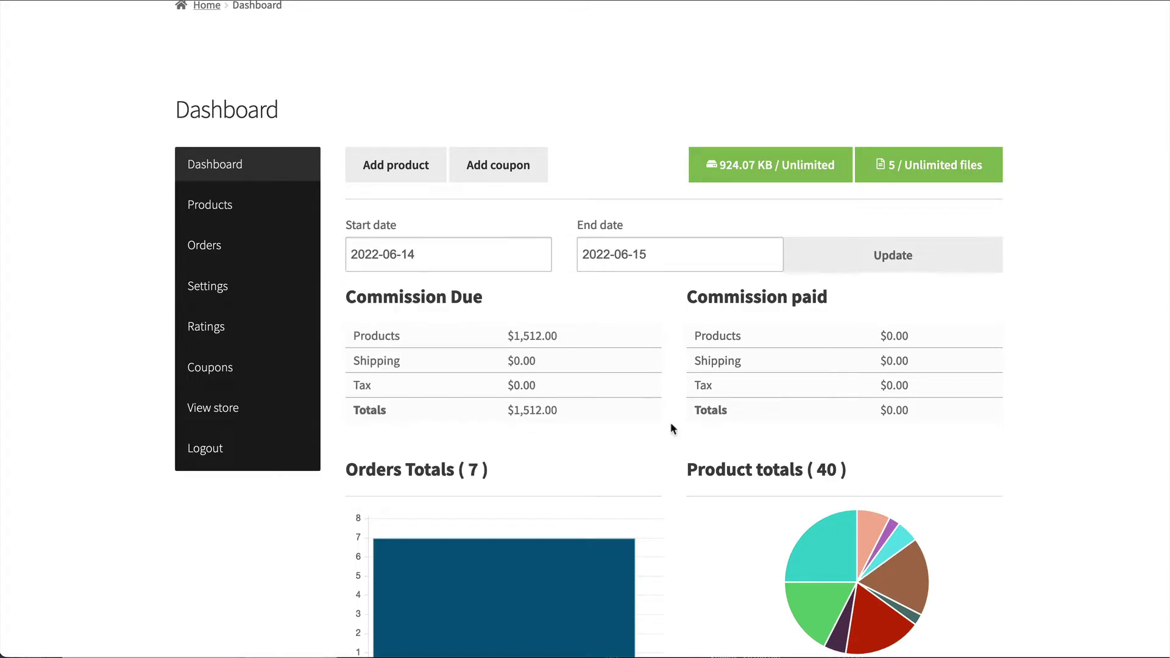
scroll(1063, 281, "down", 2)
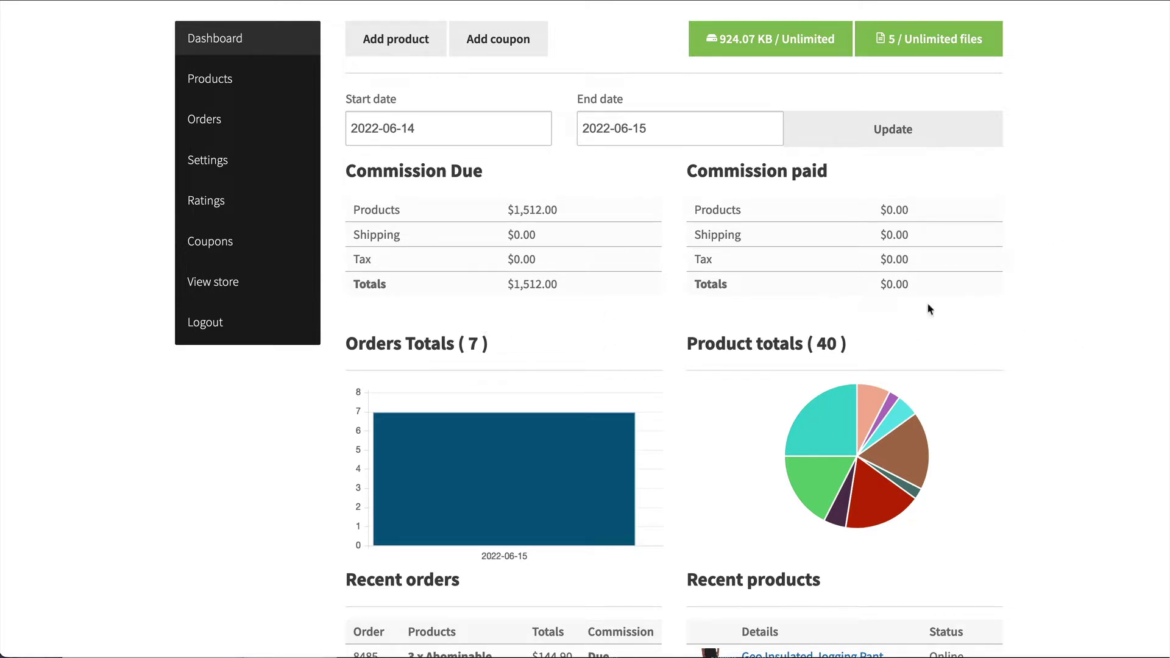
scroll(1099, 309, "down", 4)
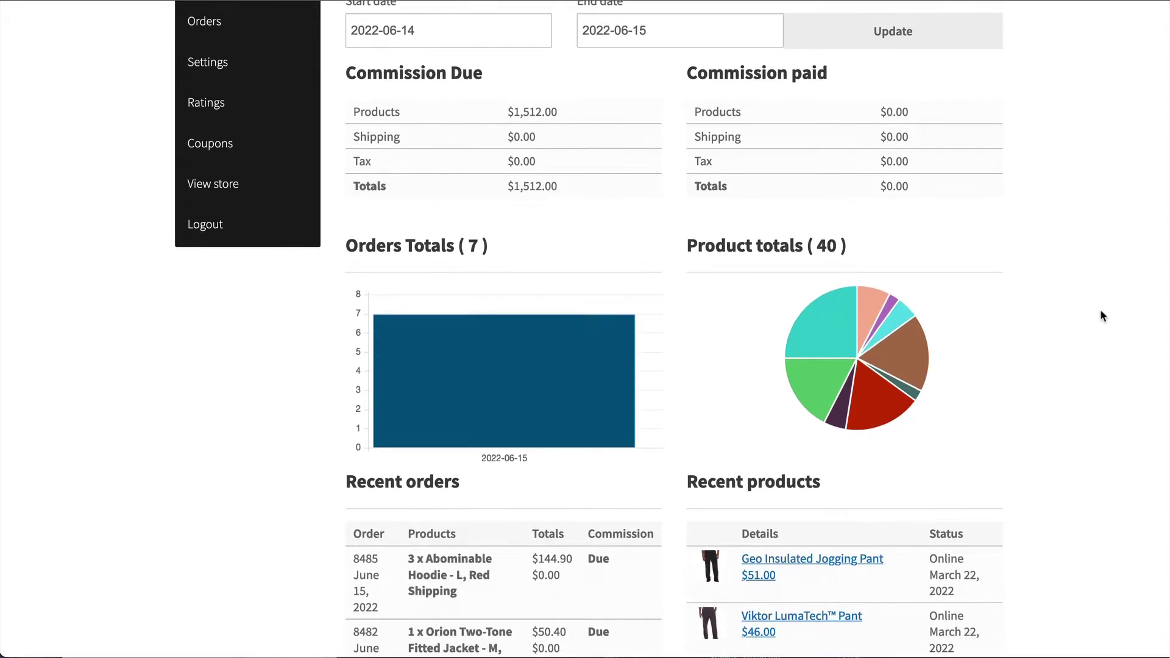
scroll(1100, 307, "down", 4)
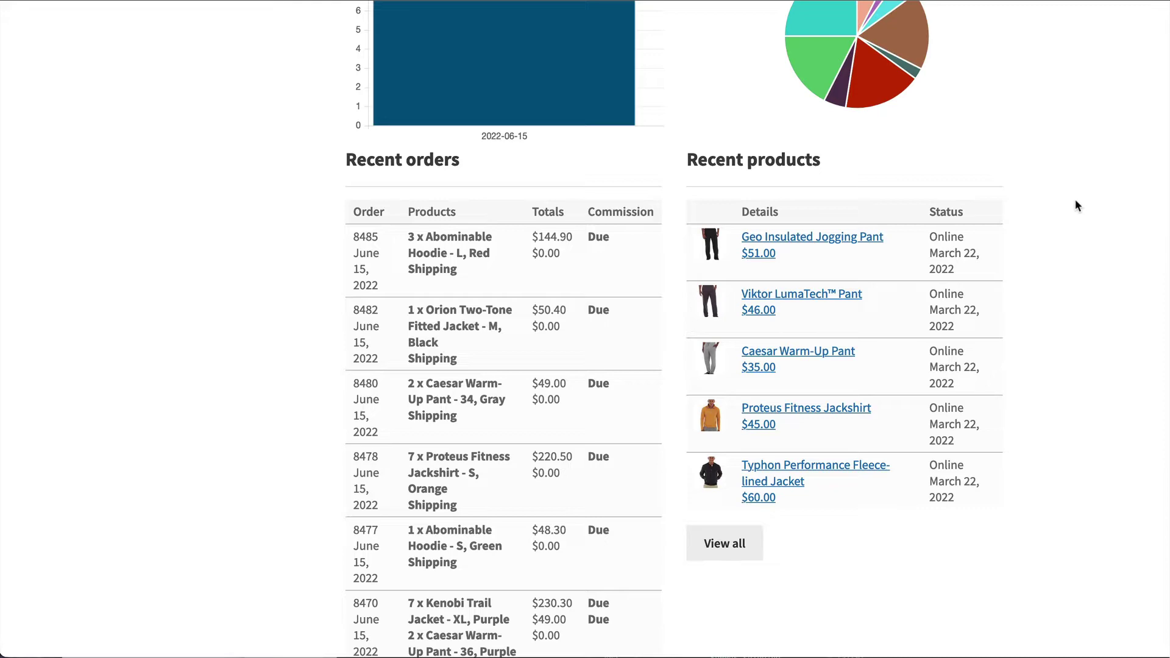
scroll(1075, 205, "up", 12)
Step: Open the Products list and scroll to Geo Insulated Jogging Pant, Caesar Warm-Up Pant and Proteus Fitness Jackshirt
key("Tab")
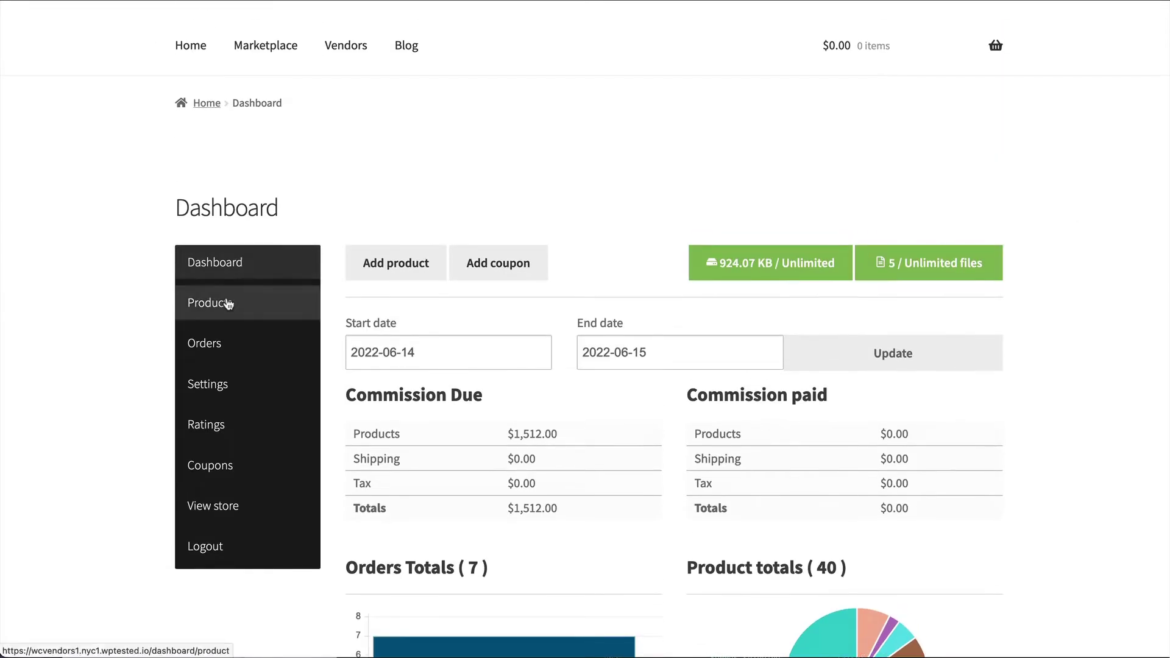
left_click(919, 185)
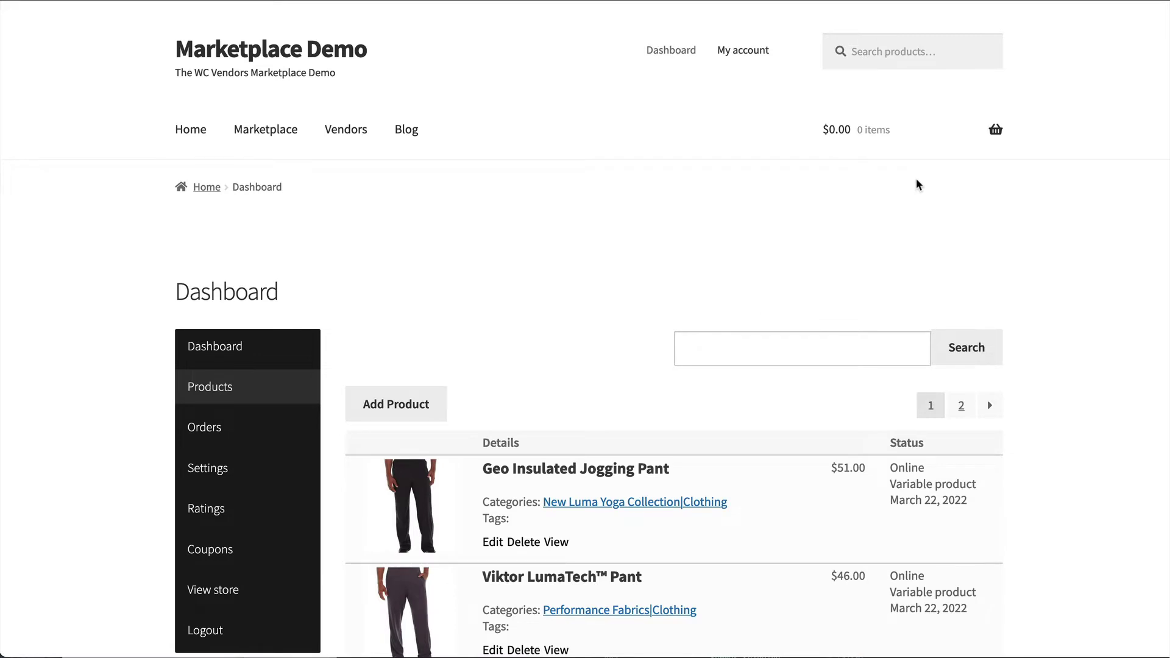
scroll(1069, 250, "down", 3)
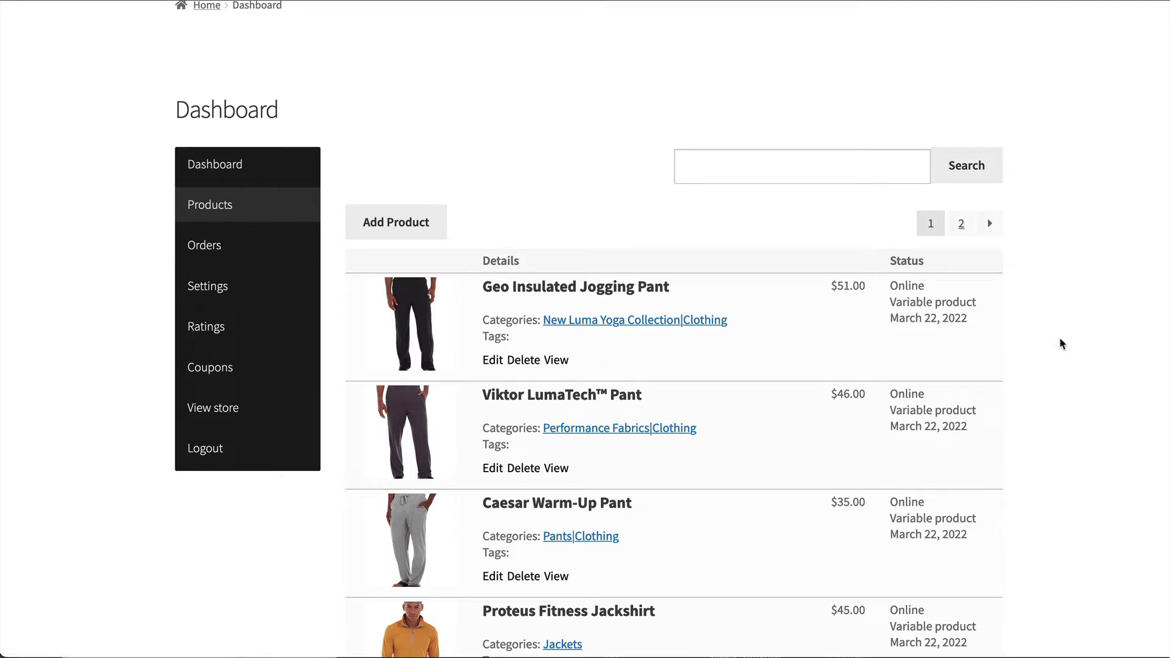
scroll(1057, 331, "down", 1)
Step: Open the Orders list, view order #8485's full details, then close them
left_click(227, 207)
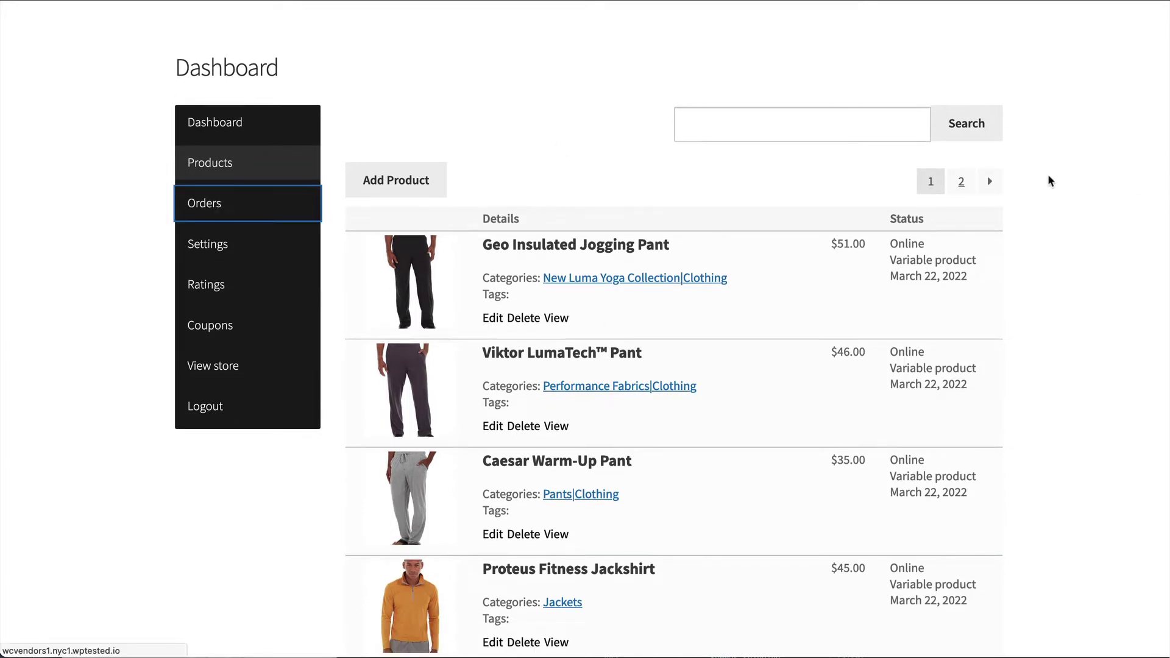
scroll(1051, 190, "down", 3)
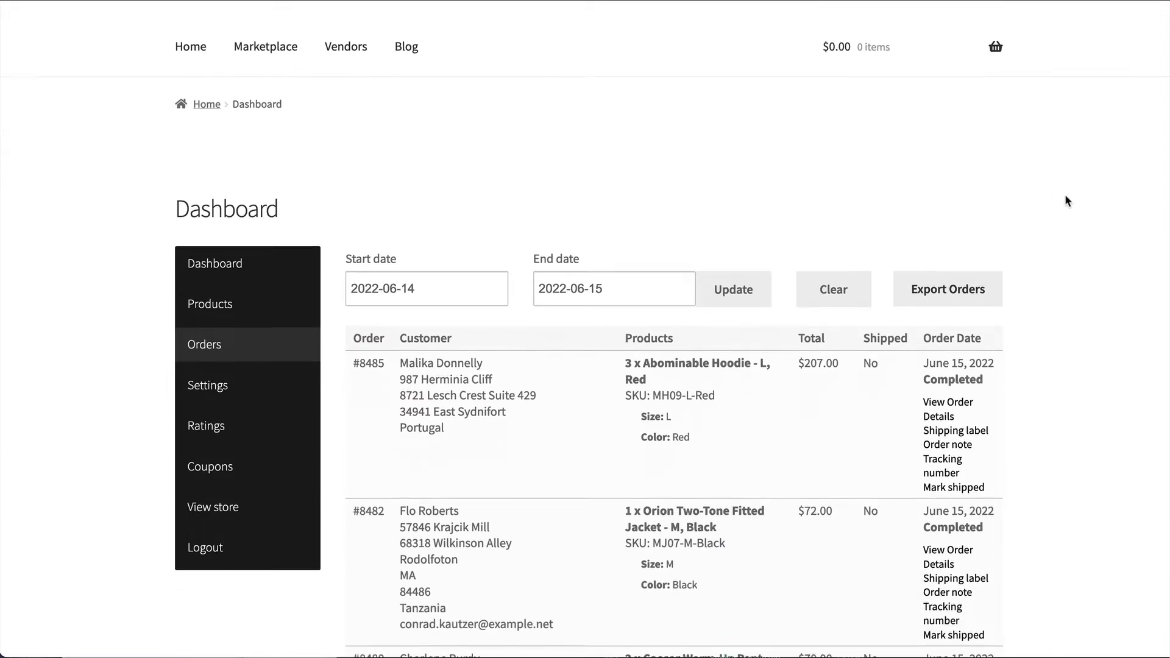
scroll(1067, 181, "down", 2)
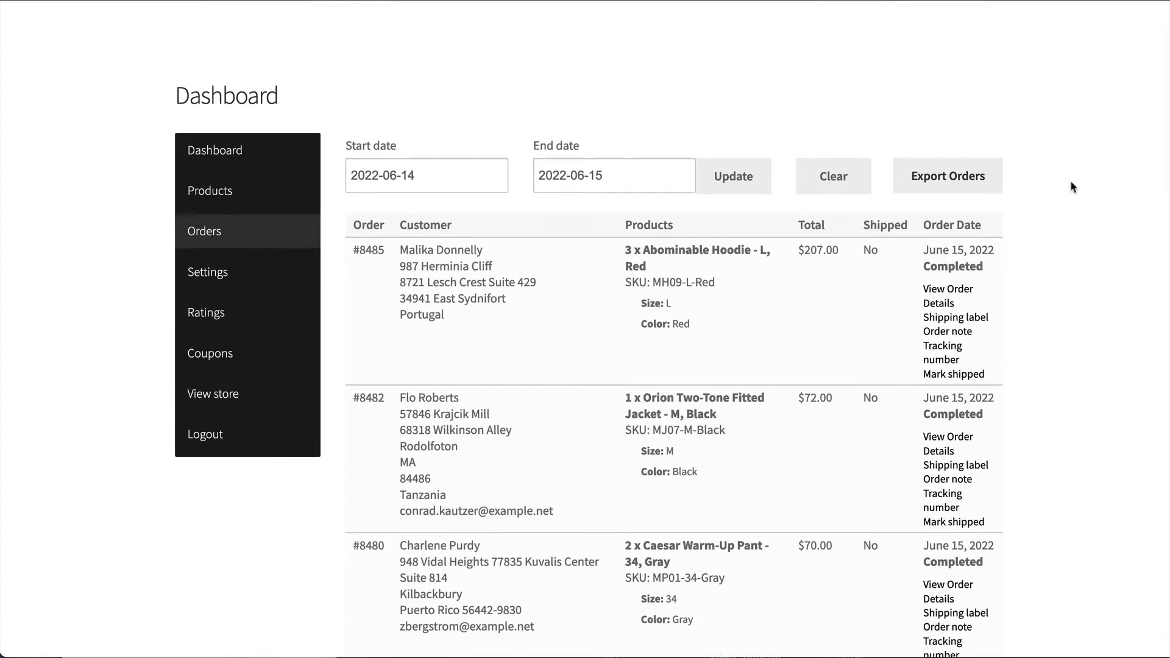
left_click(951, 291)
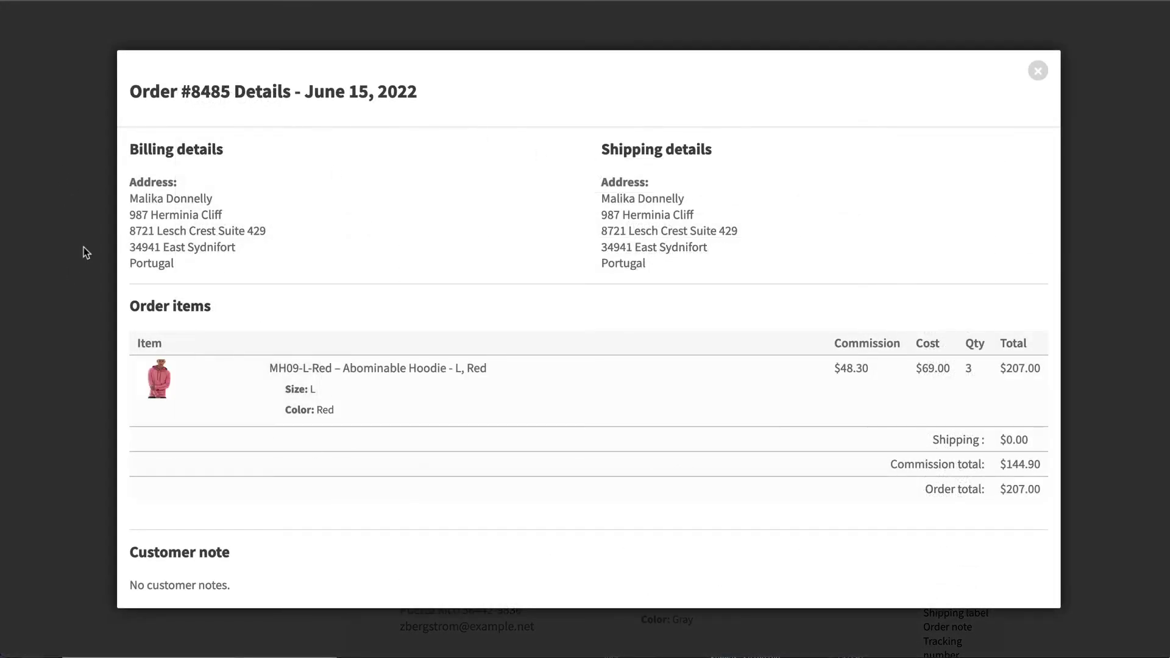
left_click(1091, 222)
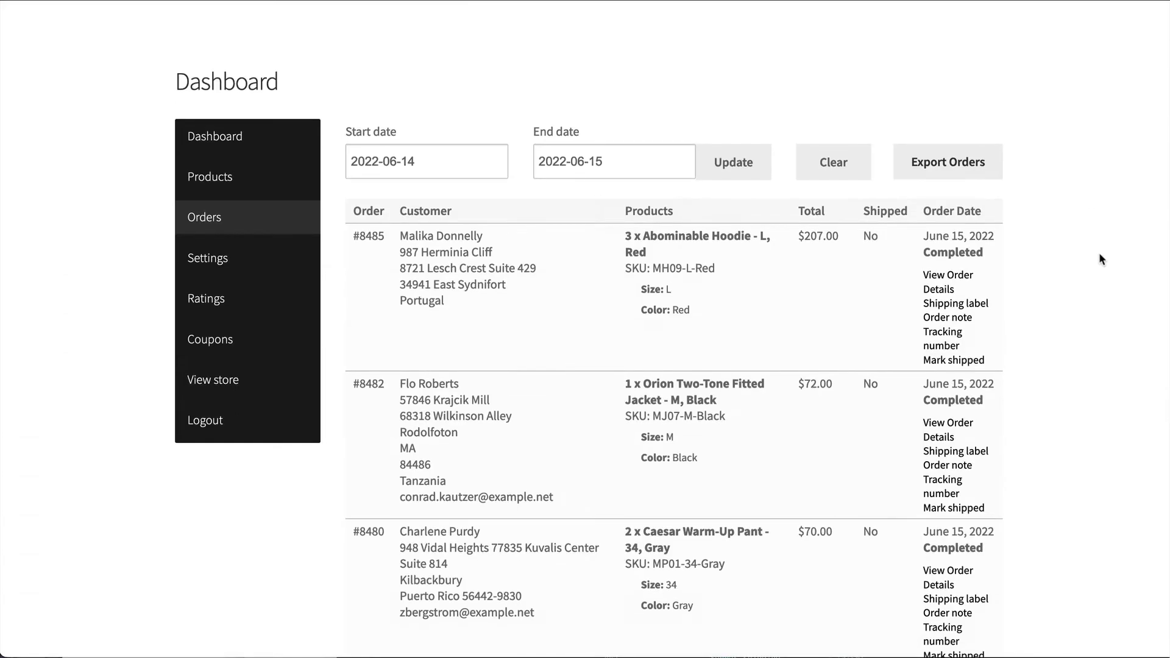
scroll(1099, 252, "down", 1)
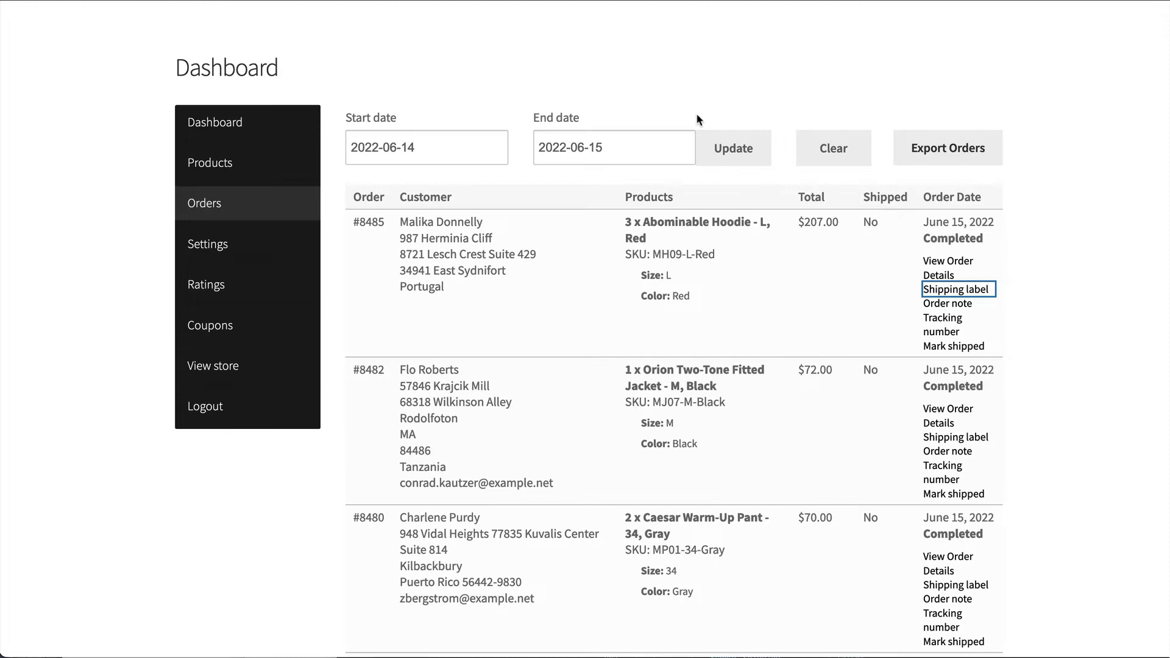
Step: Add the note 'There is a delay of 3 days, sorry.' to order #8485 and notify the customer
left_click(1103, 297)
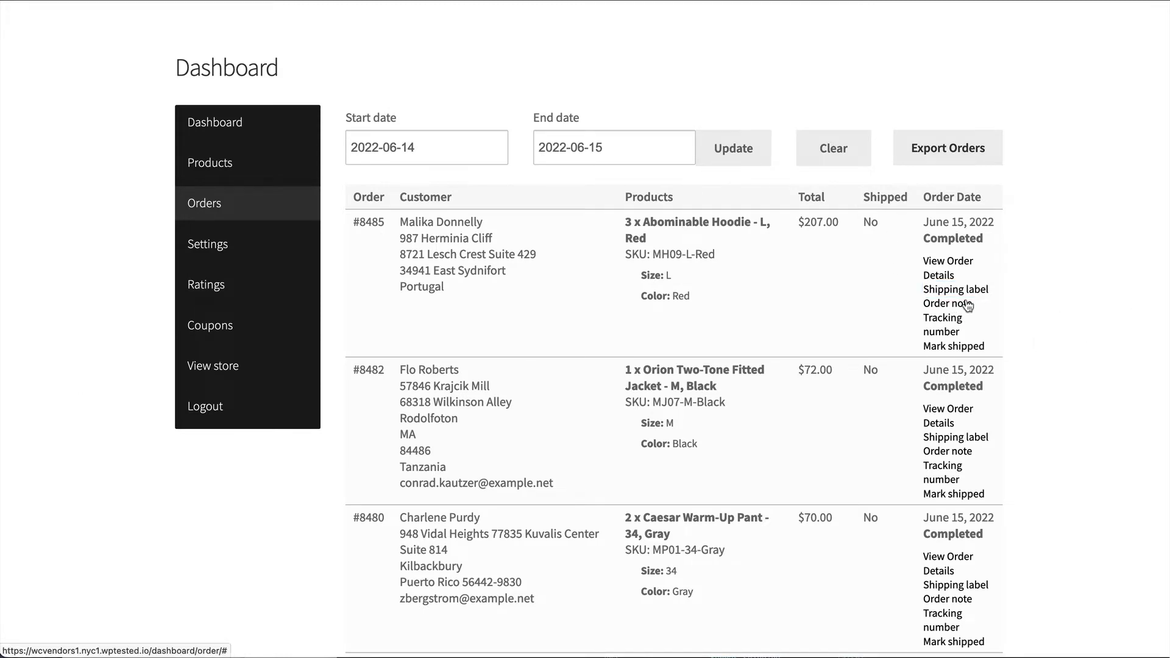
left_click(966, 305)
left_click(486, 195)
type("Ther")
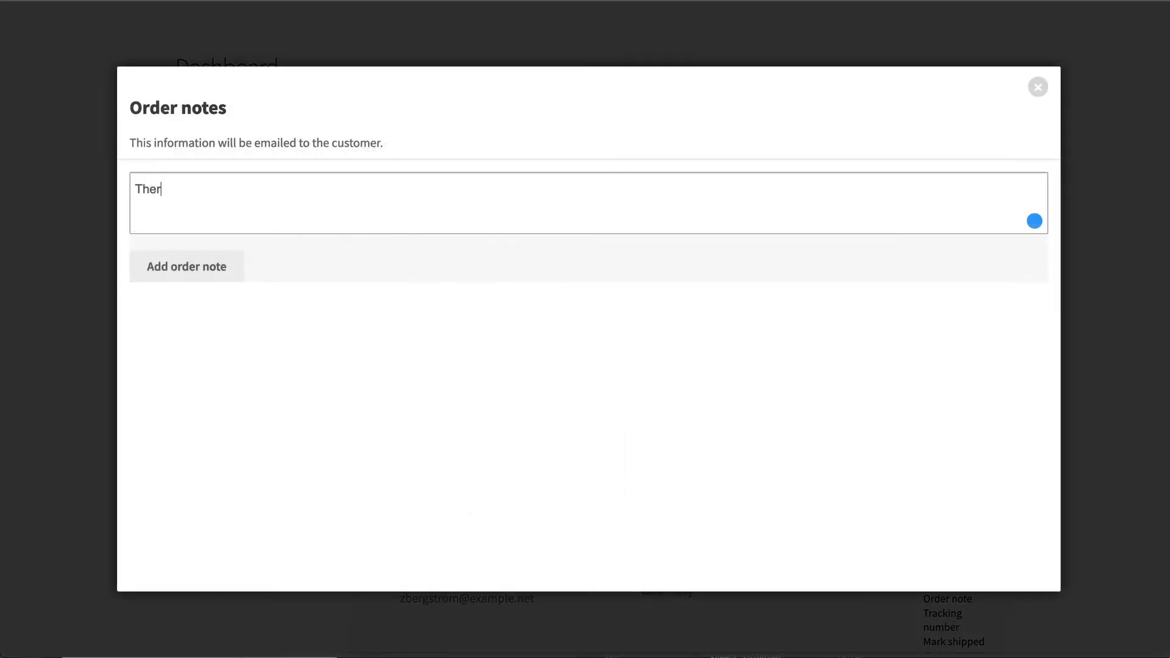
type("e is a delay of 3")
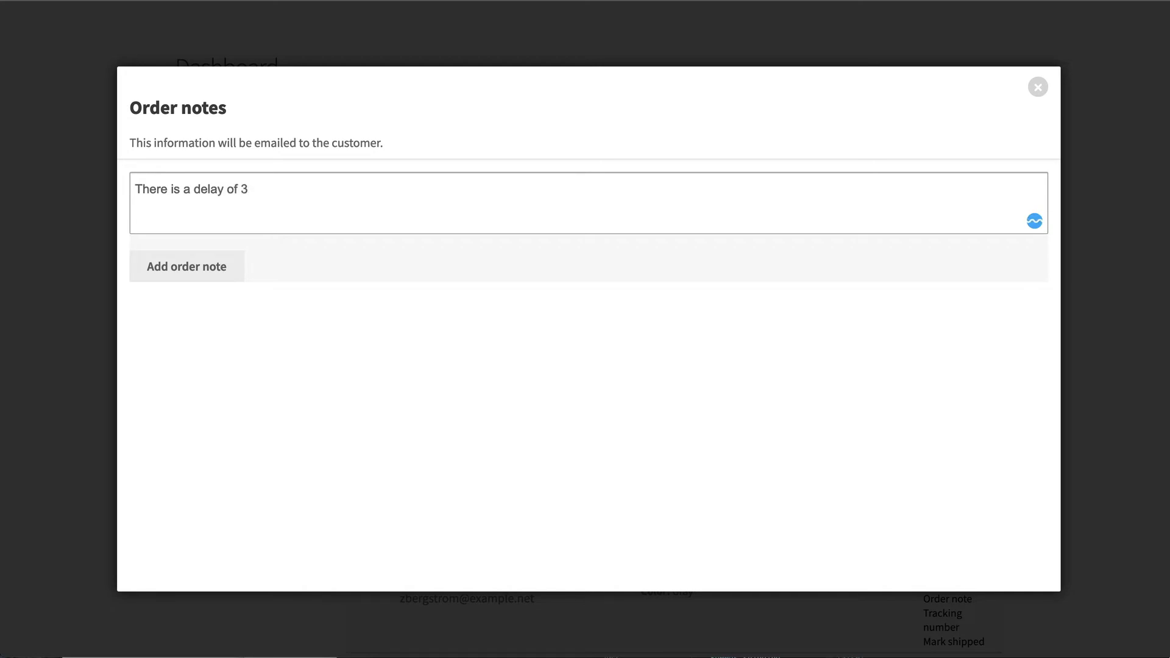
type(" days, sorry.")
key("Tab")
key("Return")
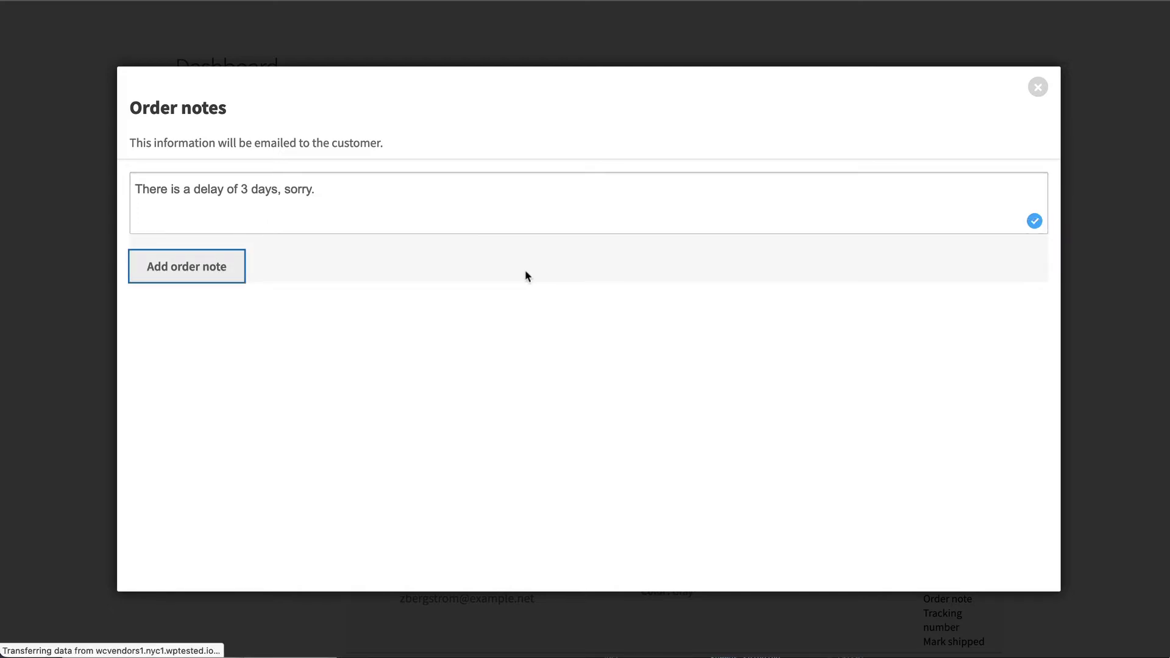
Step: Reopen order #8485's notes to check the saved note, then close the notes window
scroll(960, 253, "down", 6)
left_click(960, 253)
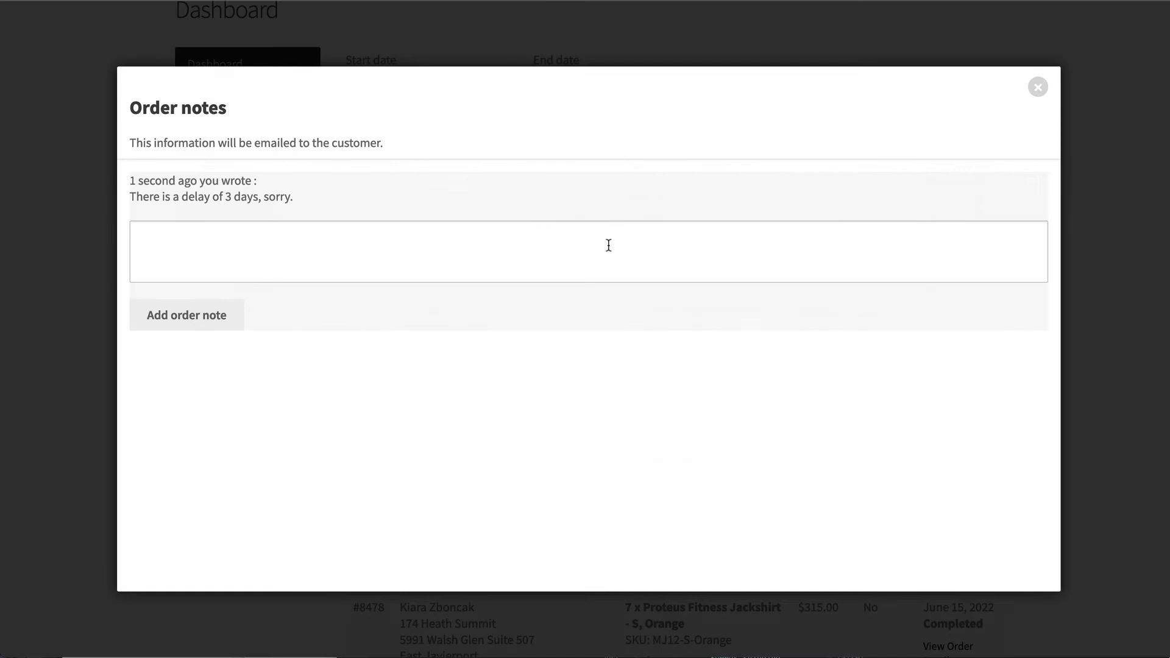
left_click_drag(145, 181, 303, 193)
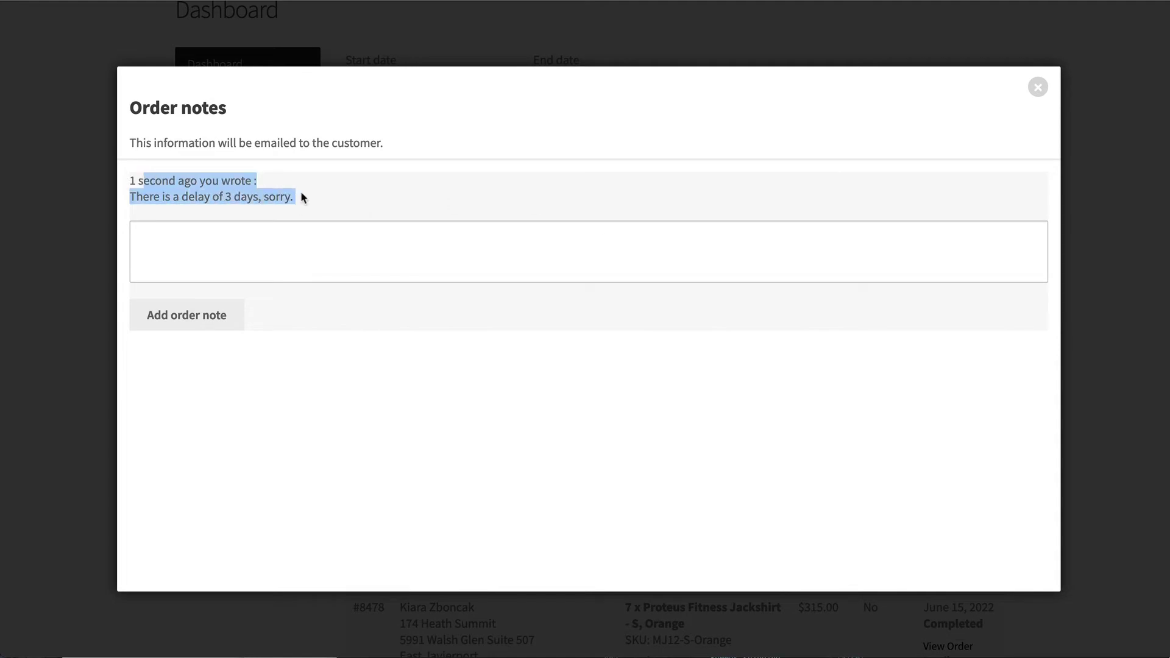
left_click(303, 193)
left_click(1039, 89)
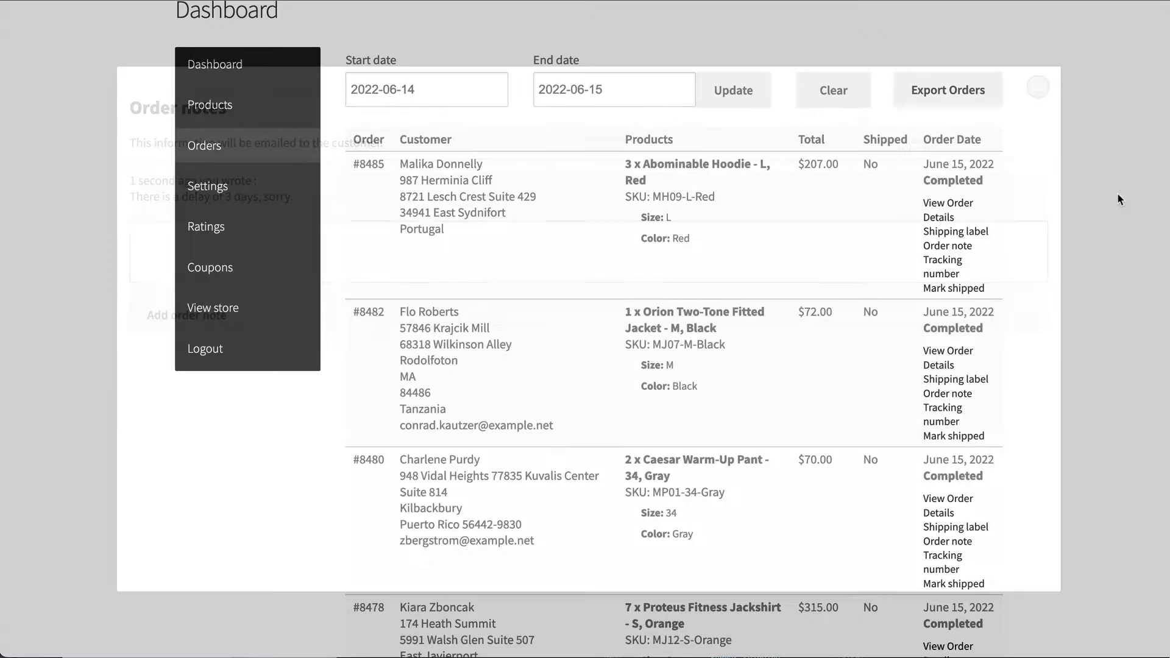
Step: Dismiss shipment tracking for order #8485 without adding details, then mark the order shipped
scroll(1097, 210, "down", 1)
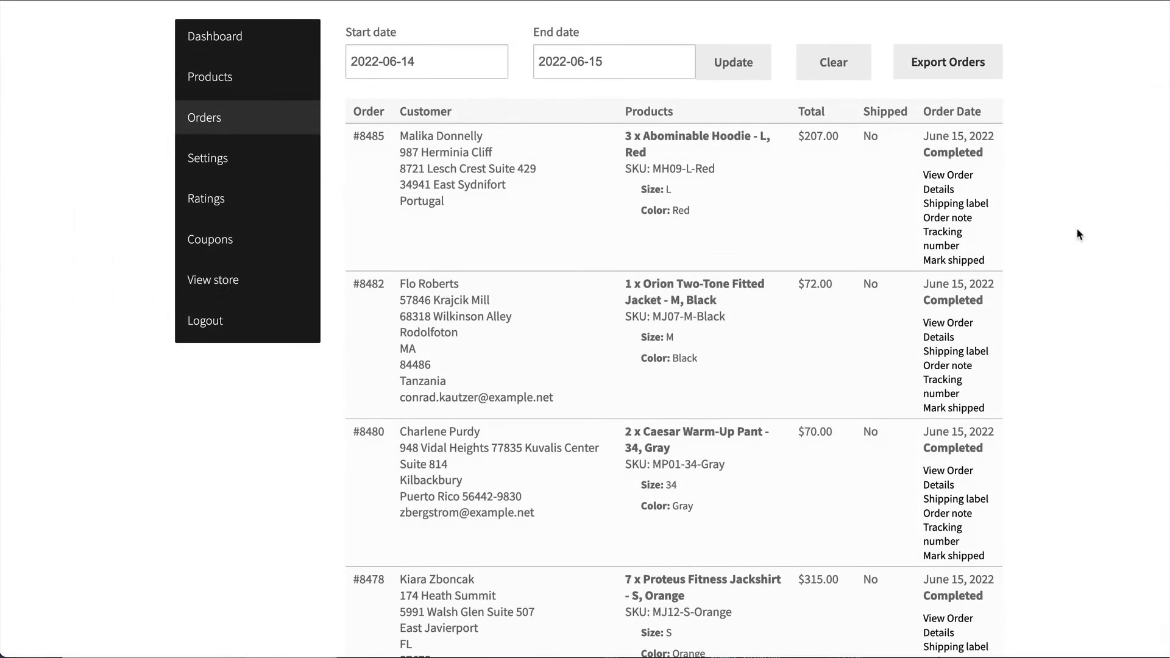
left_click(938, 235)
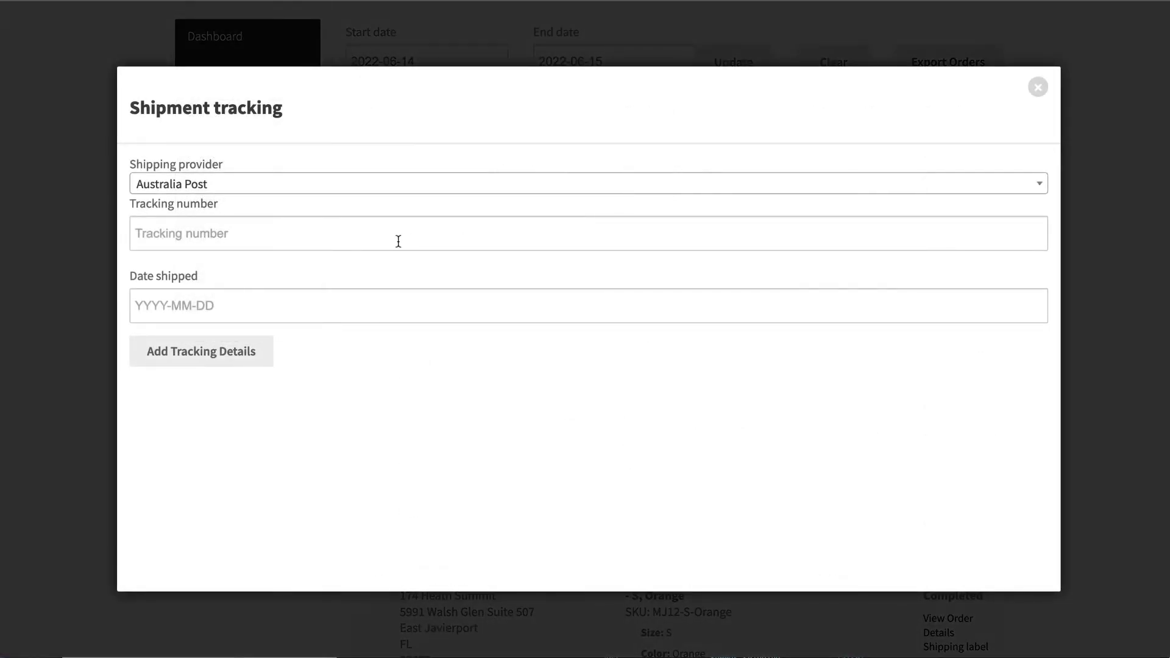
left_click(1038, 87)
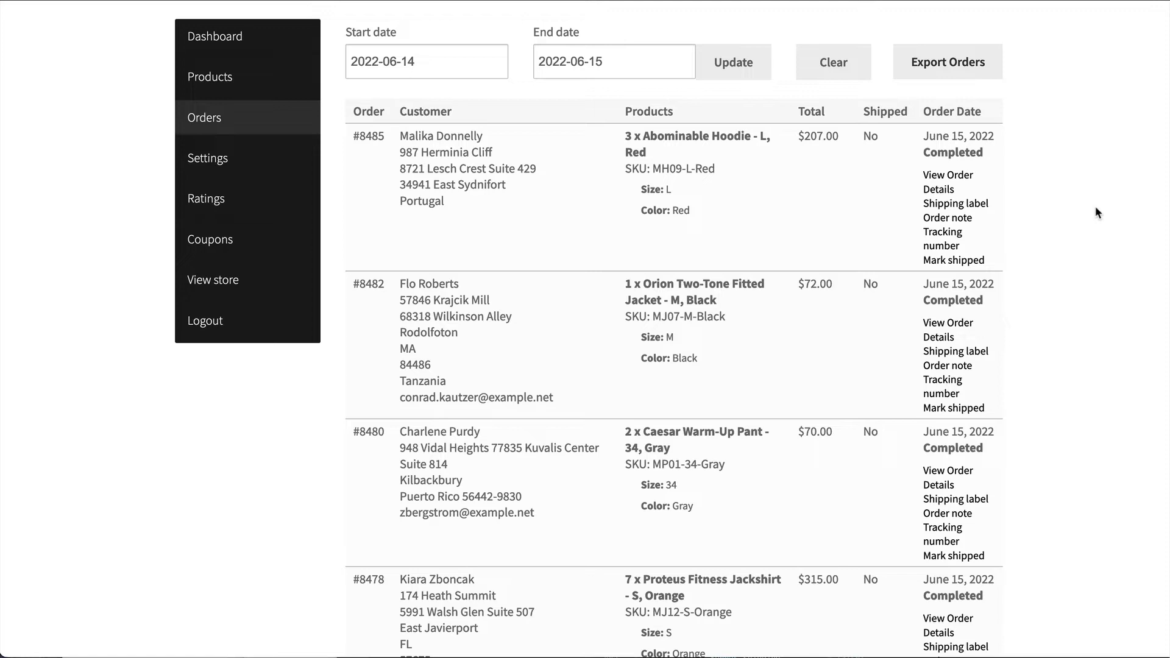
scroll(1088, 219, "down", 1)
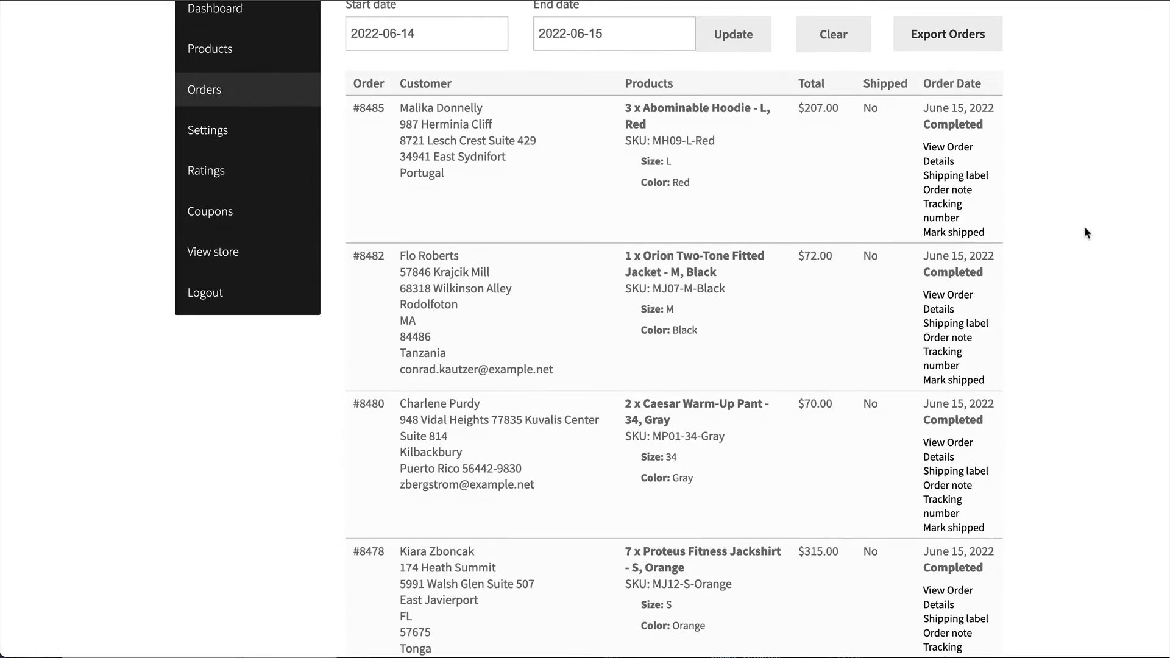
left_click(959, 238)
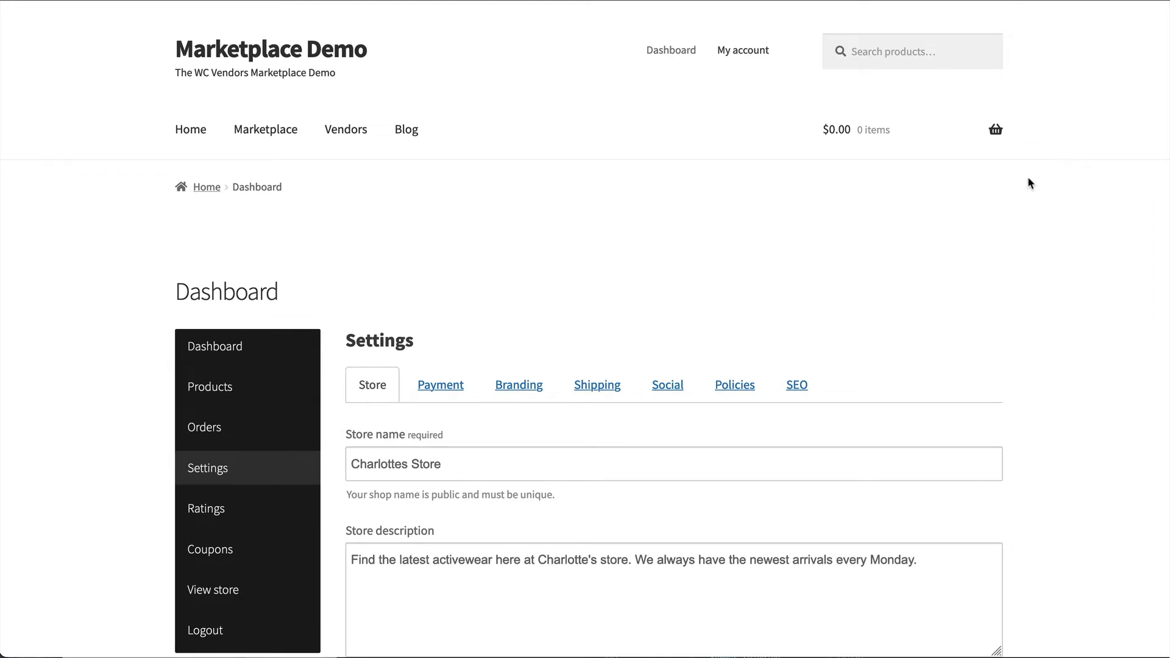
Step: Scroll the Store settings, then show the Payment tab with its empty PayPal and bank fields
scroll(1065, 264, "down", 3)
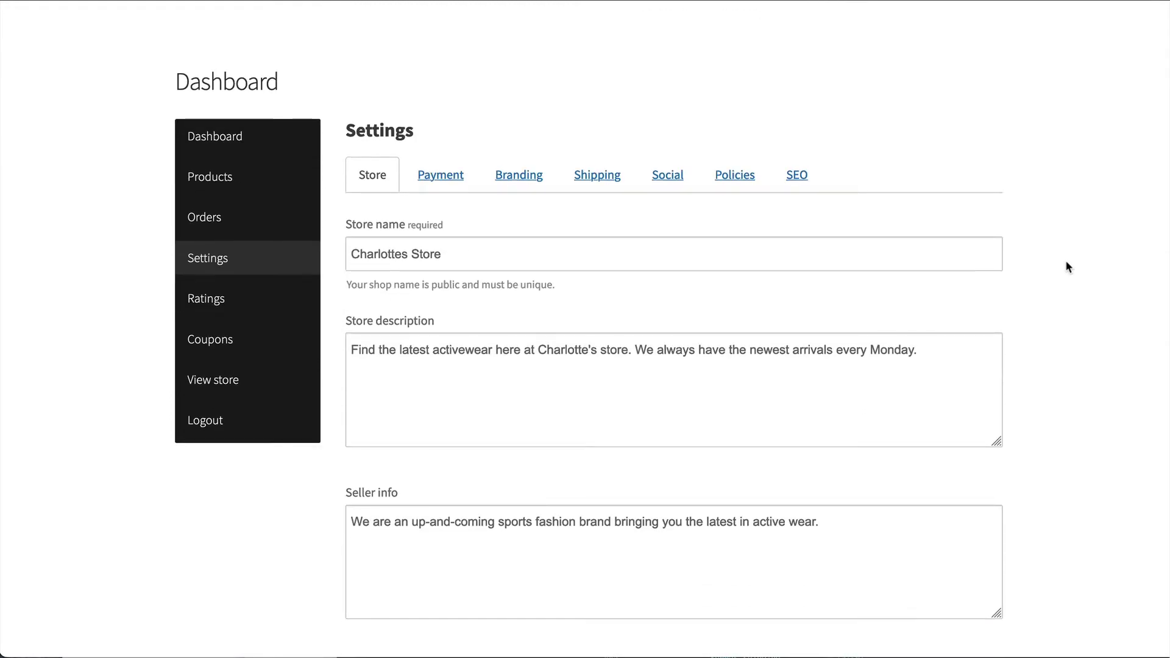
scroll(1066, 265, "down", 1)
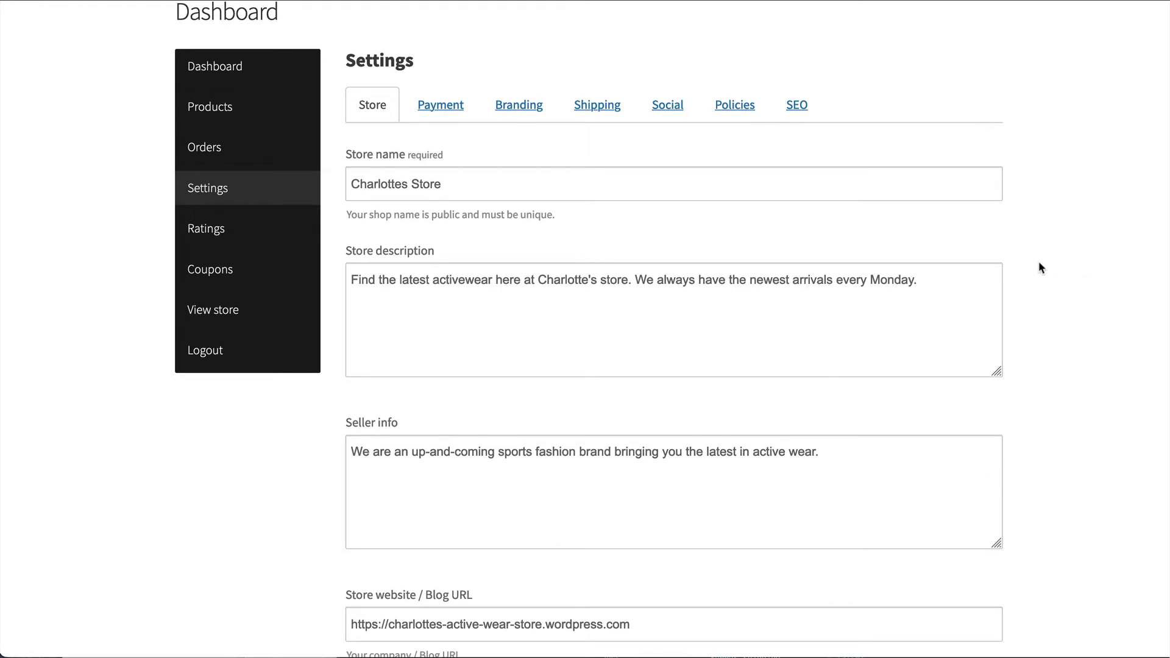
left_click(440, 104)
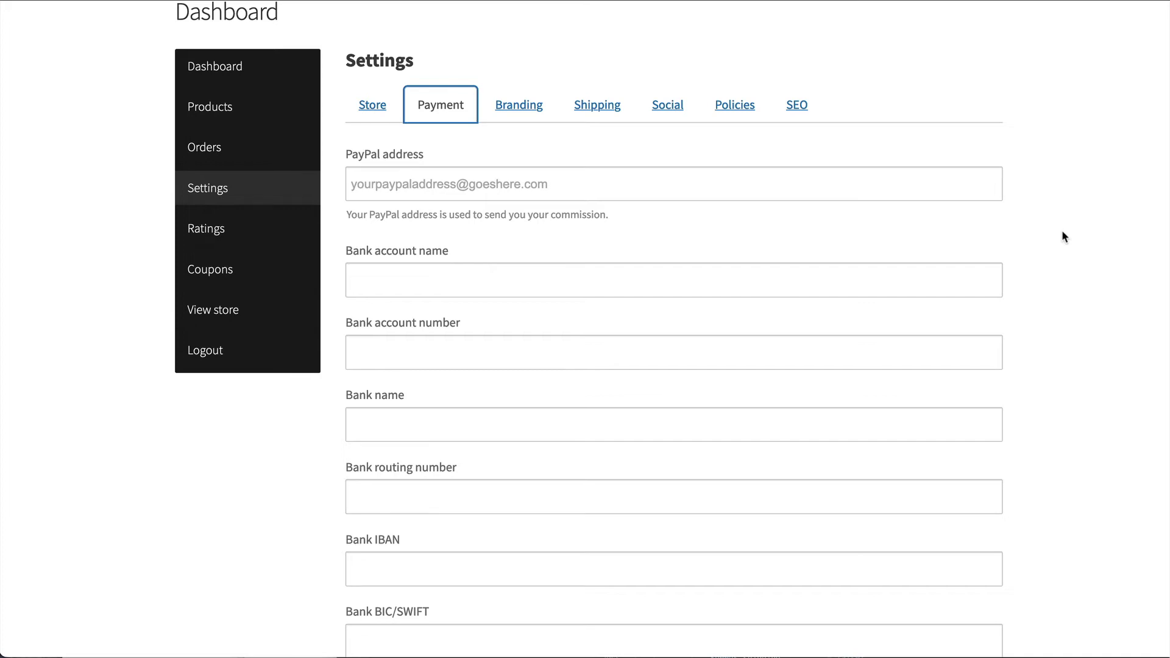
Step: Show the Branding tab and scroll over the desert dunes store banner and store icon
left_click(537, 102)
scroll(1063, 246, "down", 2)
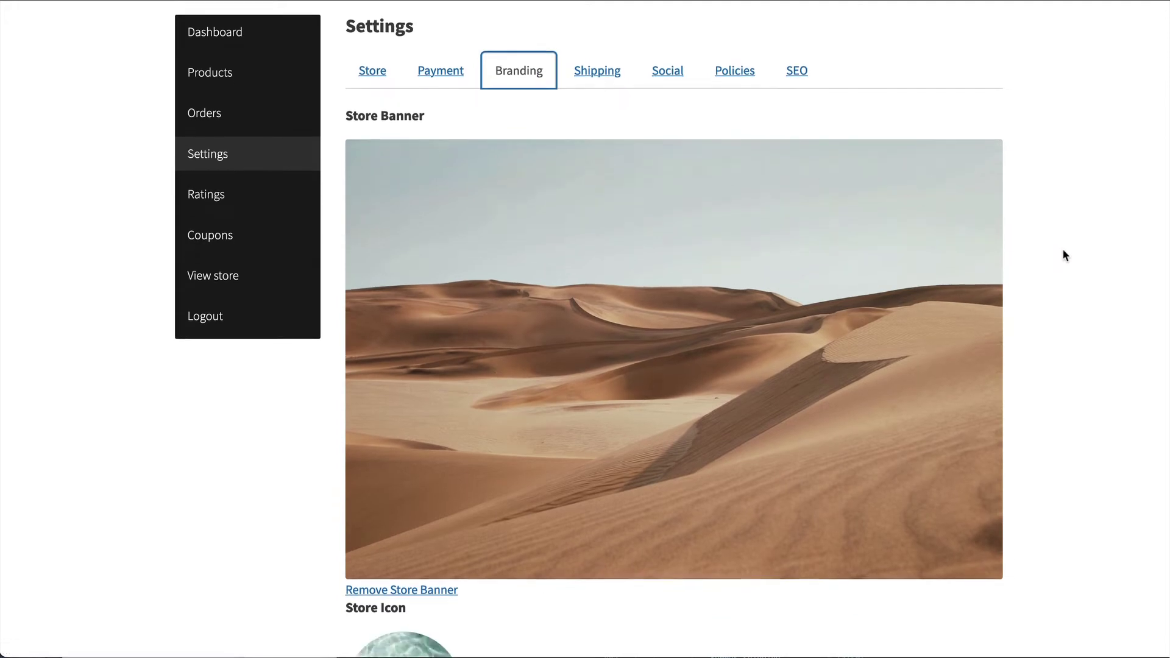
scroll(1064, 249, "up", 1)
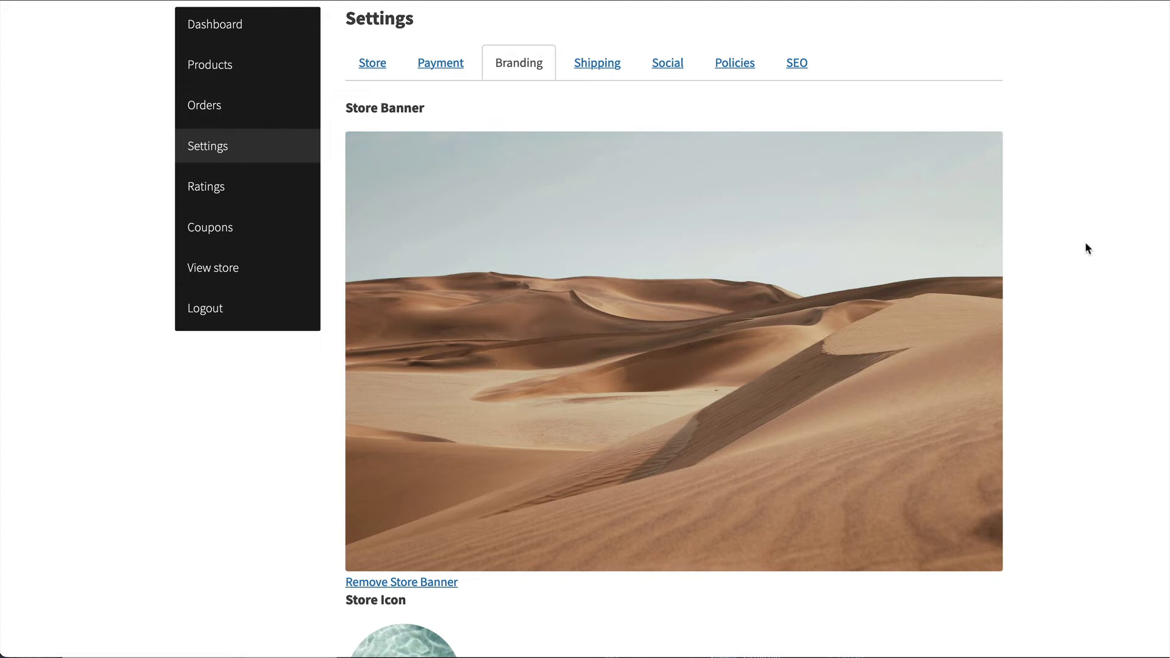
Step: Show Shipping settings and keep Flat Rate, with national fee 23 and international fee 99
left_click(597, 63)
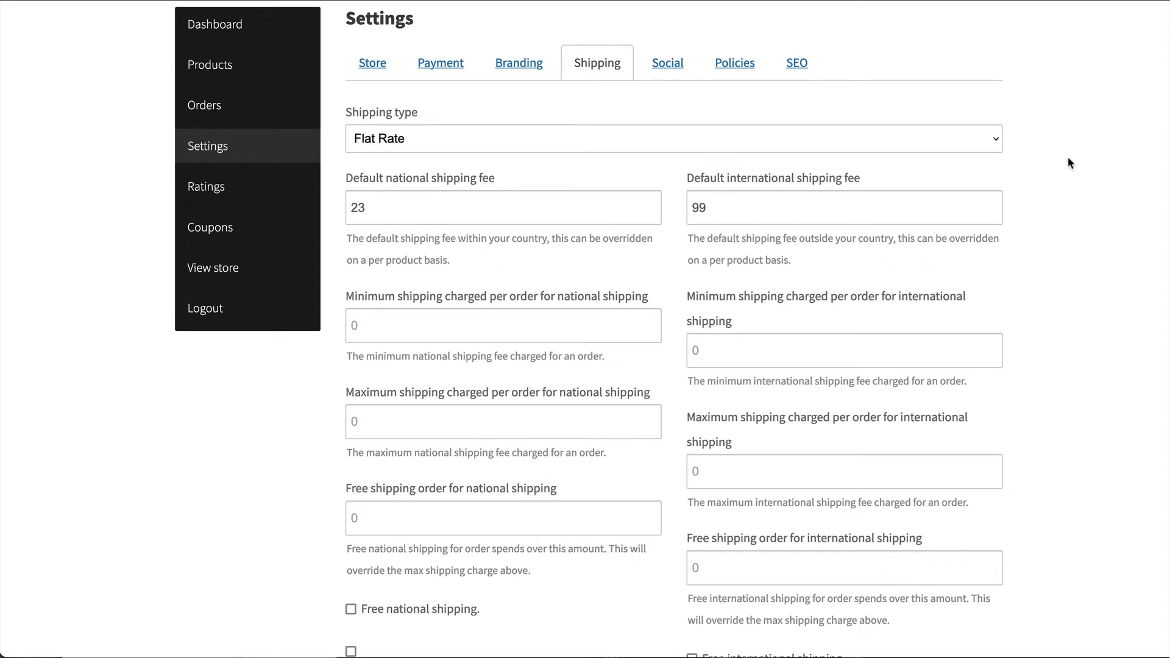
left_click(972, 144)
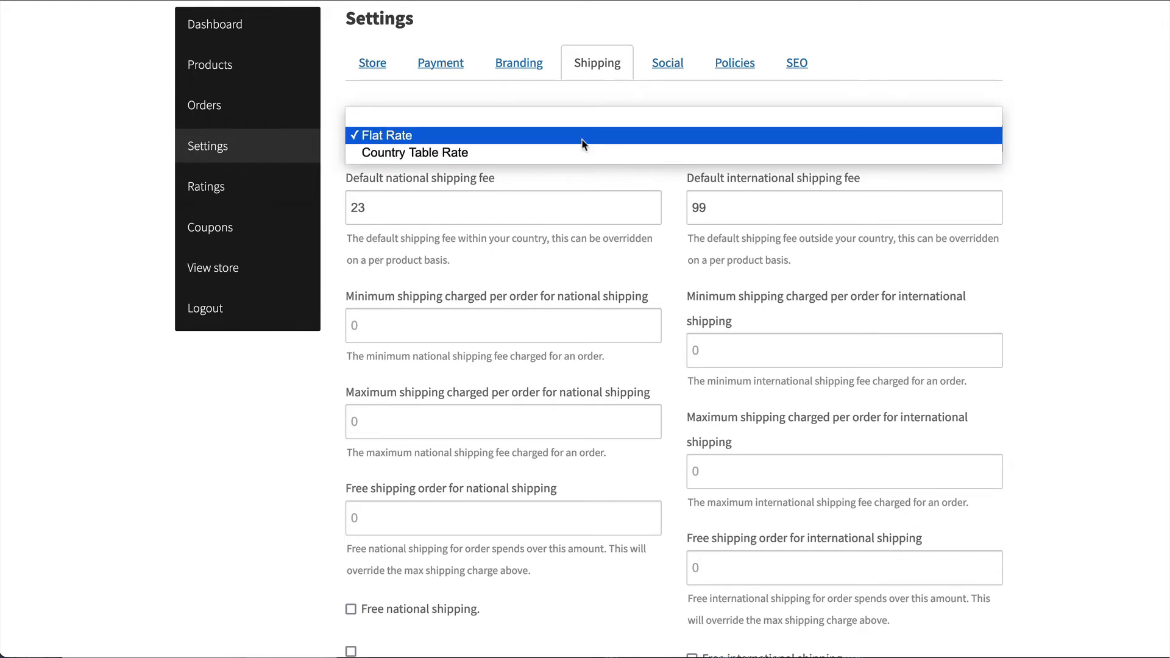
left_click(1058, 174)
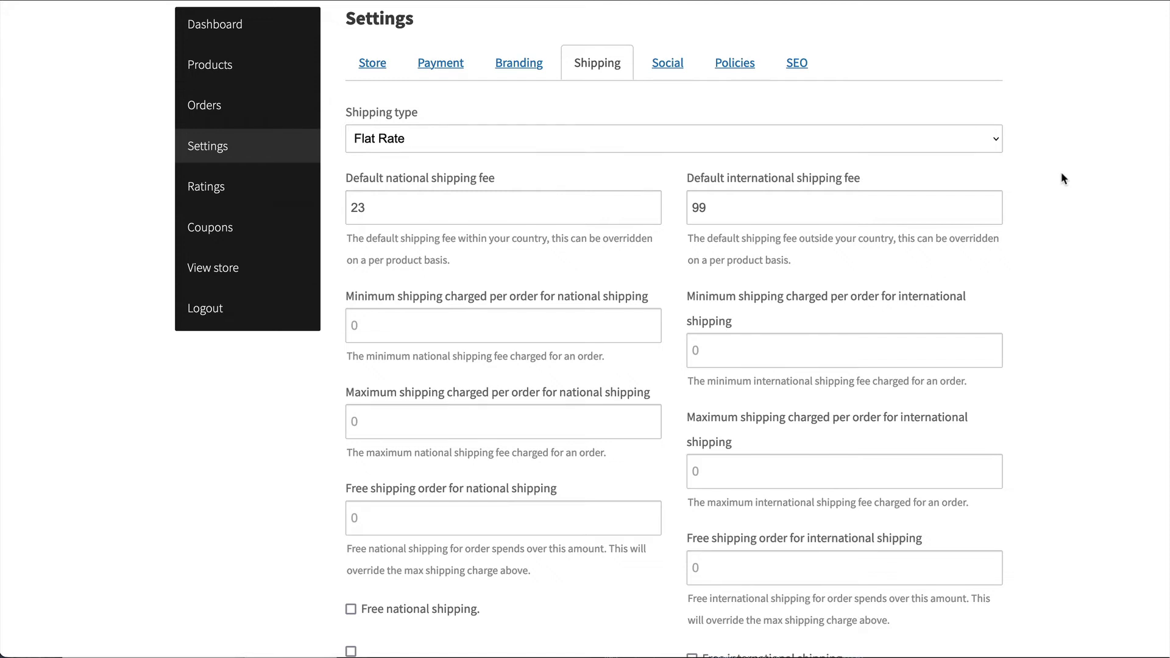
Step: Browse the Social, Policies and SEO settings tabs, scrolling through the SEO form
left_click(667, 63)
scroll(1045, 275, "down", 5)
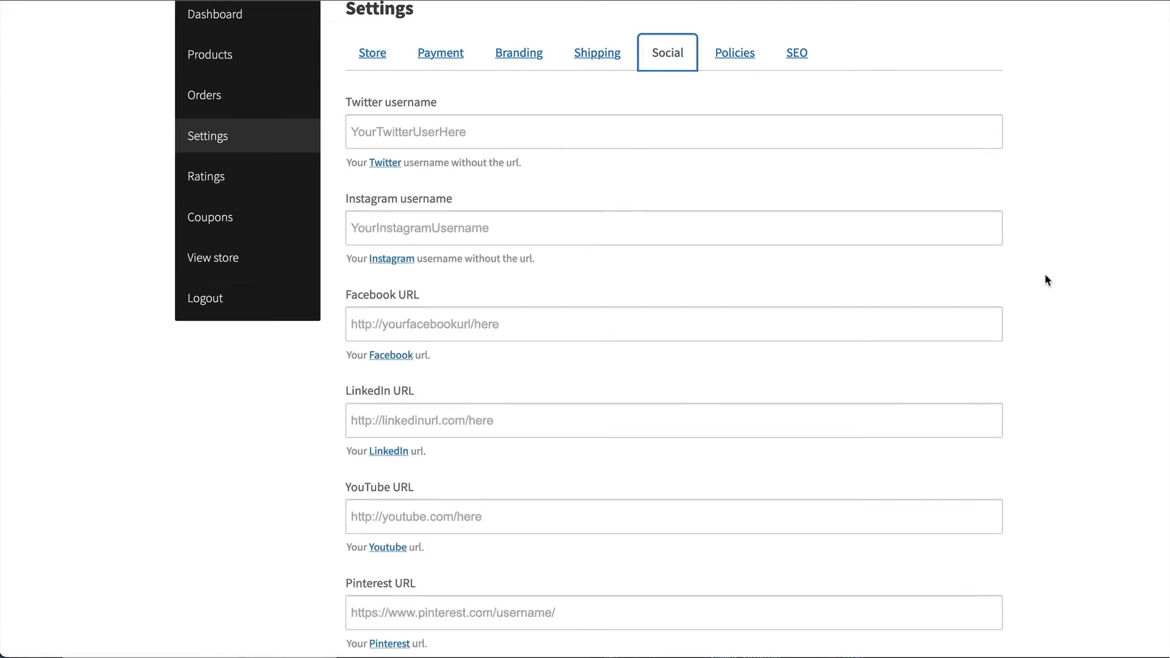
scroll(1044, 276, "up", 6)
left_click(731, 107)
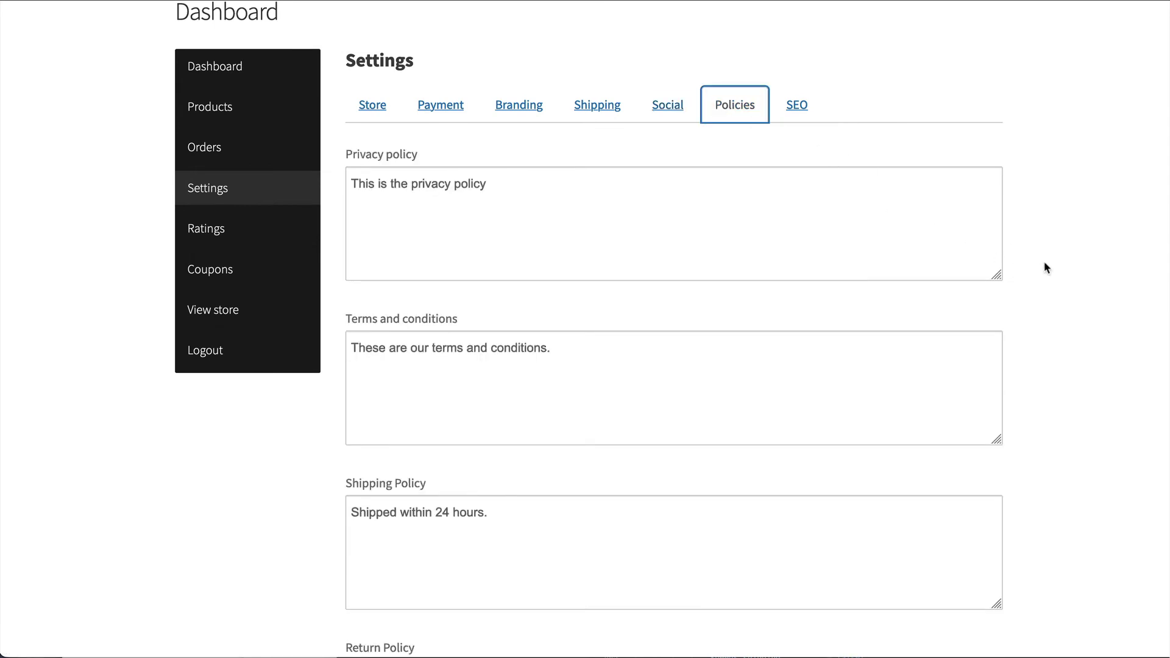
left_click(799, 107)
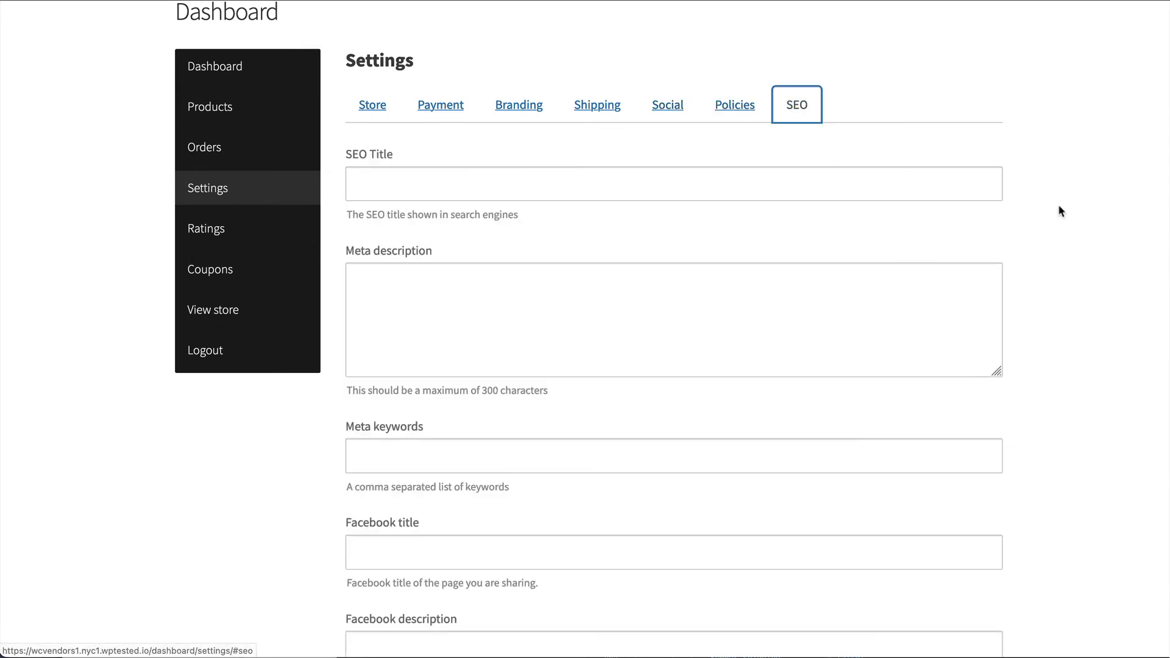
scroll(1060, 205, "down", 3)
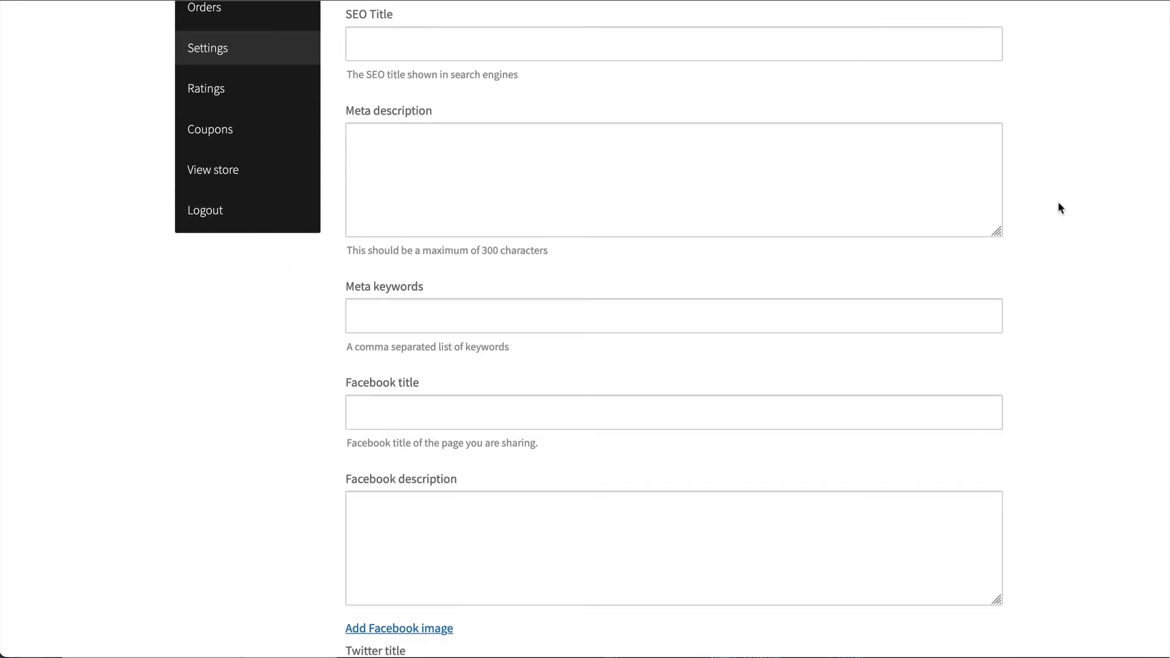
scroll(1083, 256, "down", 5)
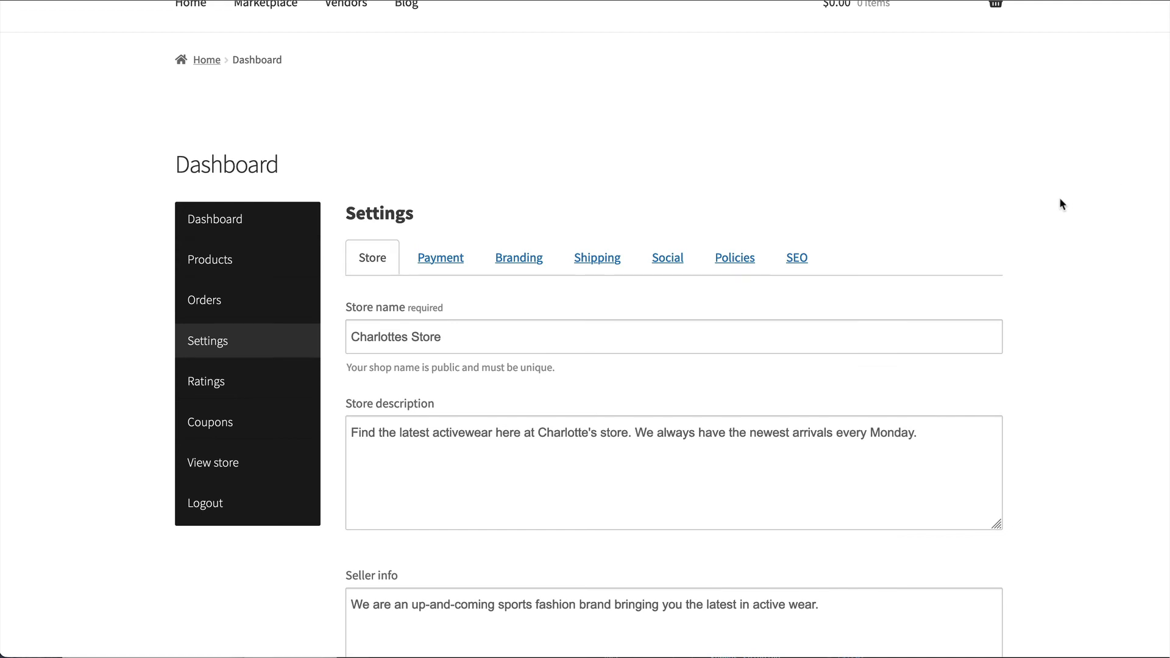
scroll(1070, 219, "down", 15)
scroll(1068, 218, "down", 5)
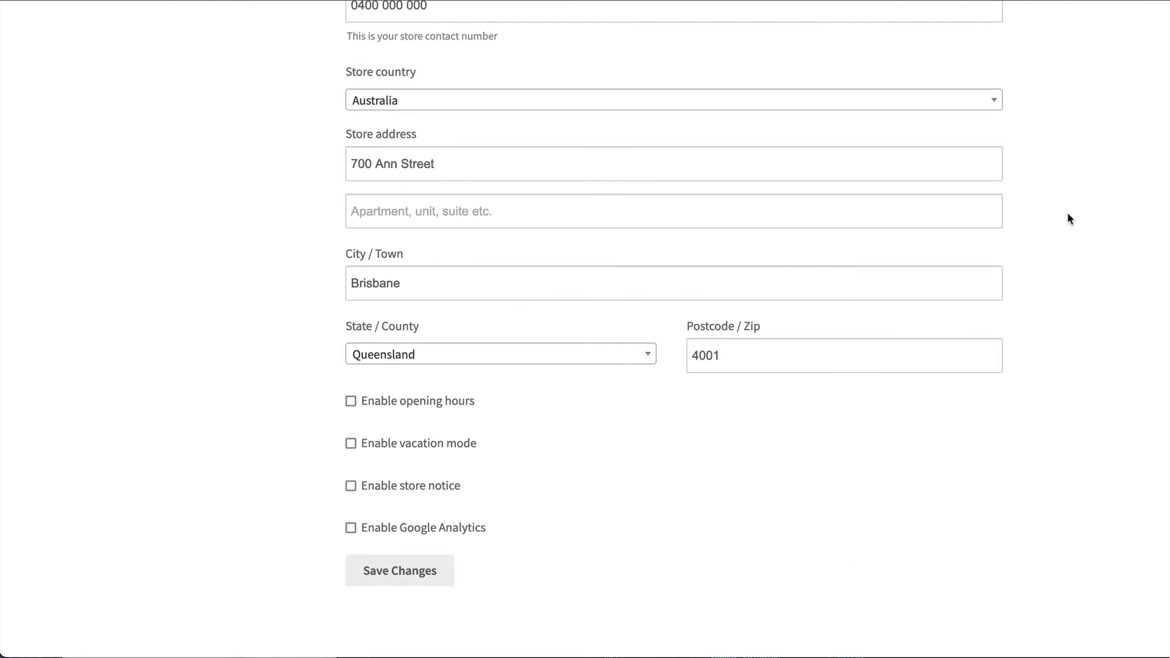
left_click(350, 303)
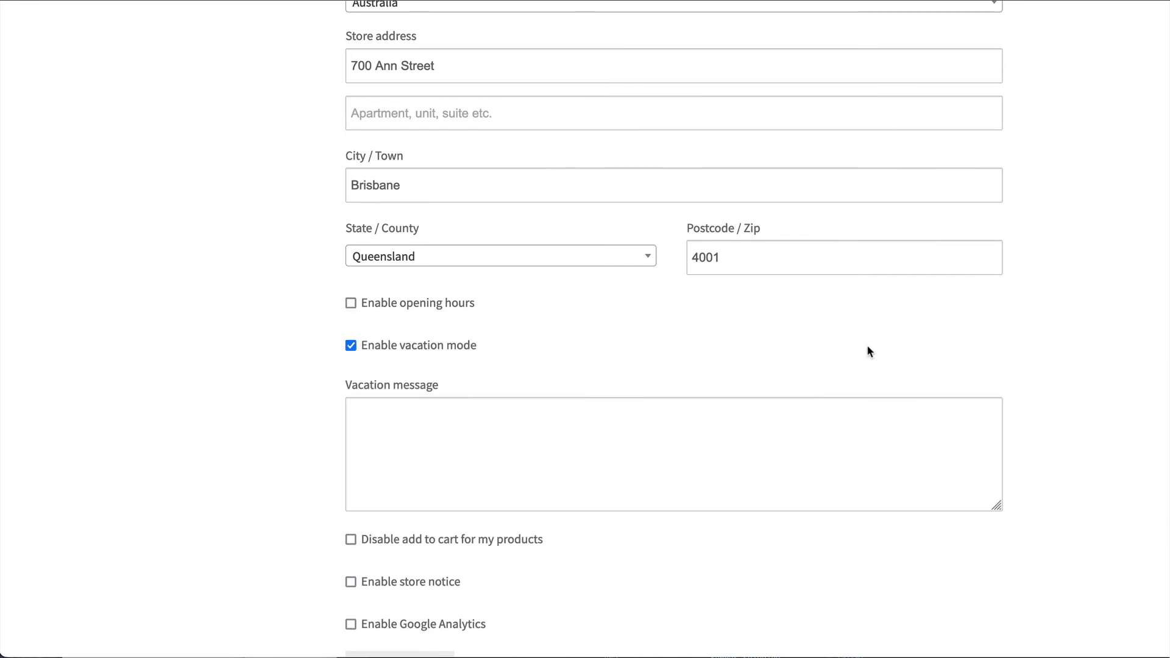
left_click(945, 402)
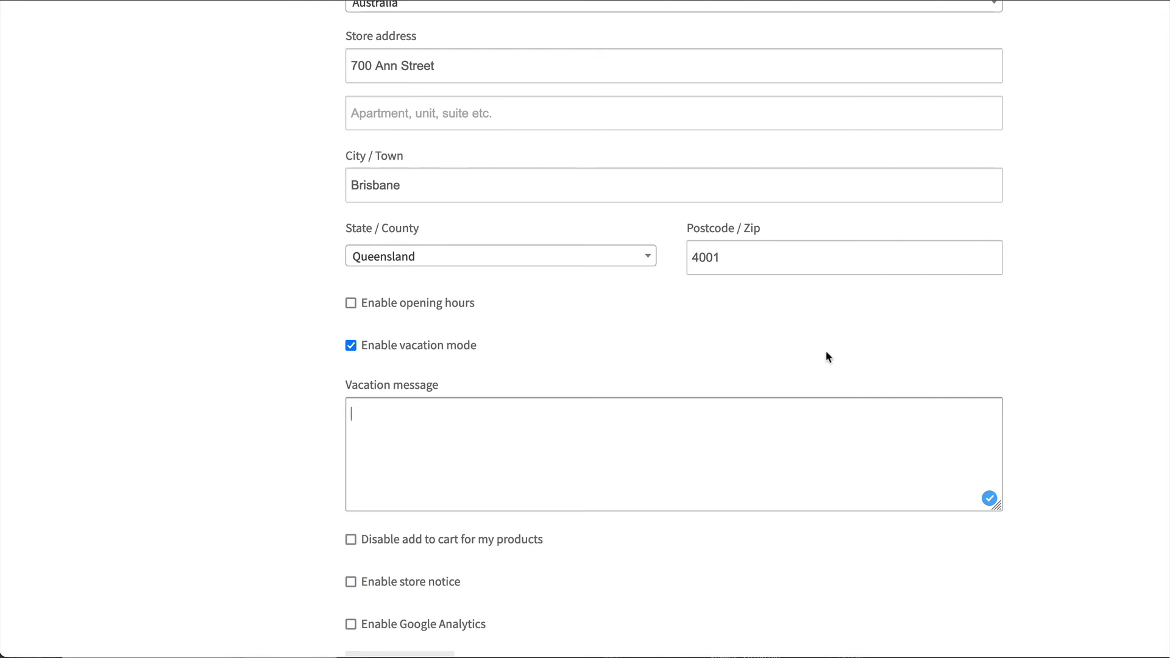
left_click(409, 348)
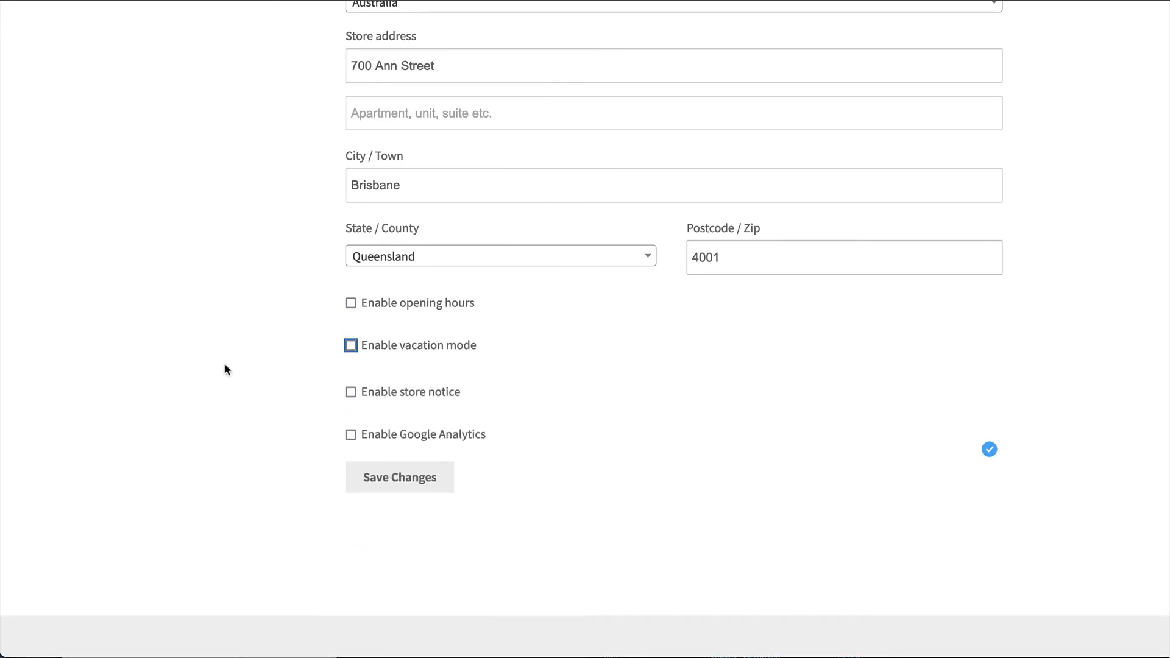
left_click(405, 391)
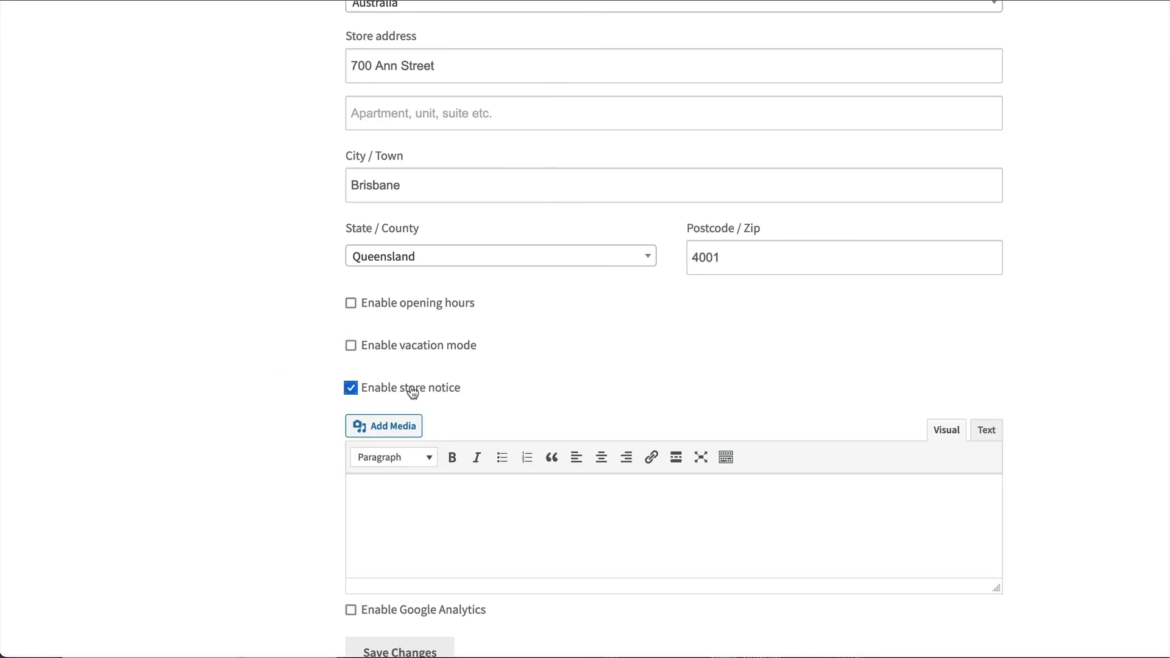
left_click(655, 509)
scroll(1073, 359, "down", 3)
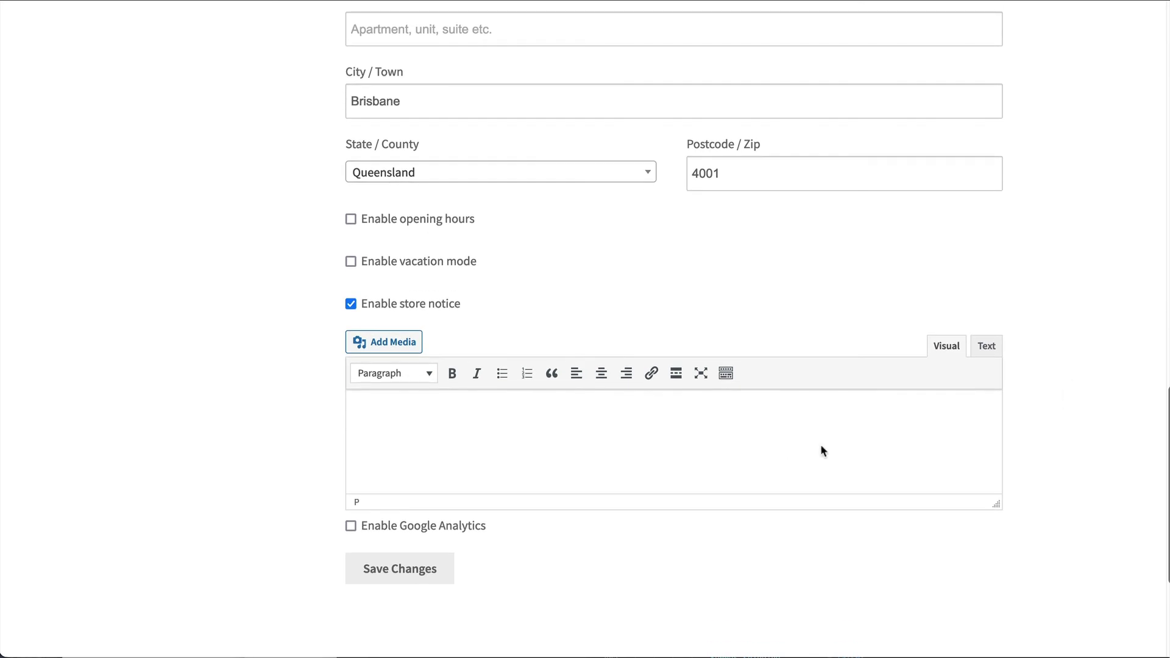
scroll(1049, 430, "up", 15)
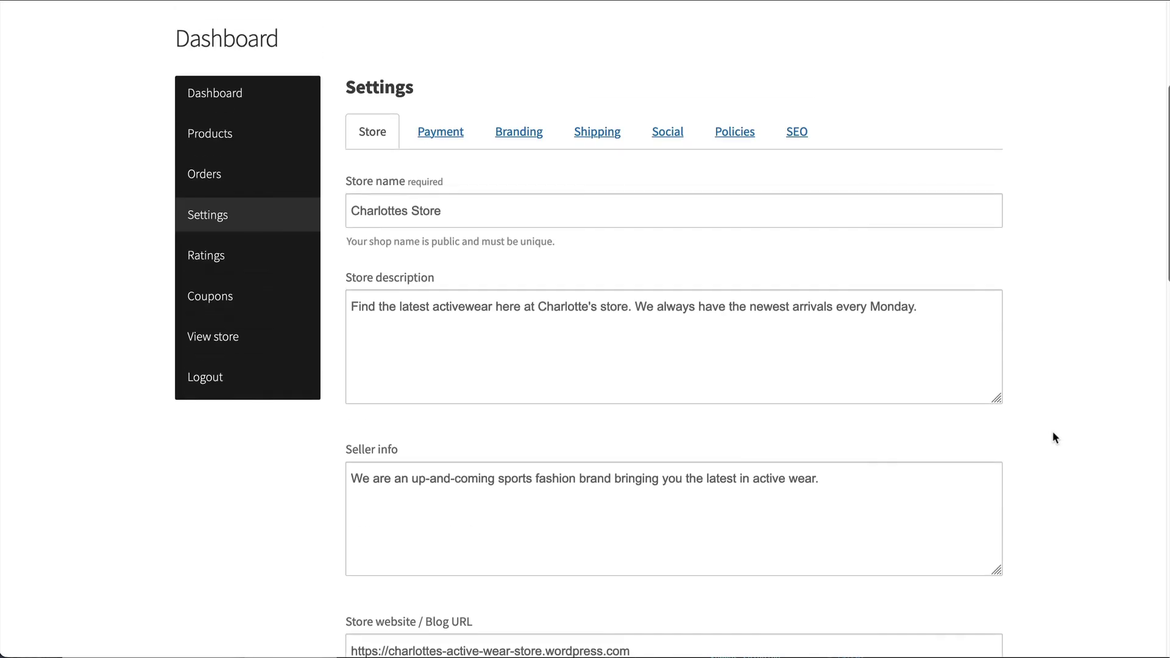
scroll(1025, 328, "down", 15)
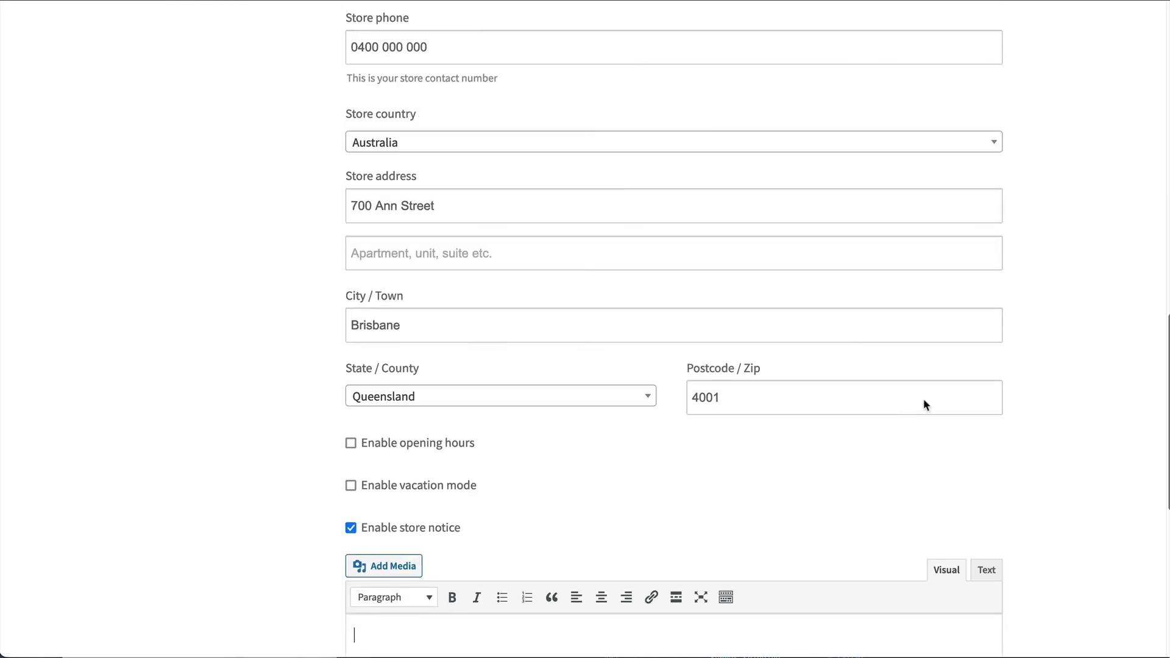
left_click(764, 430)
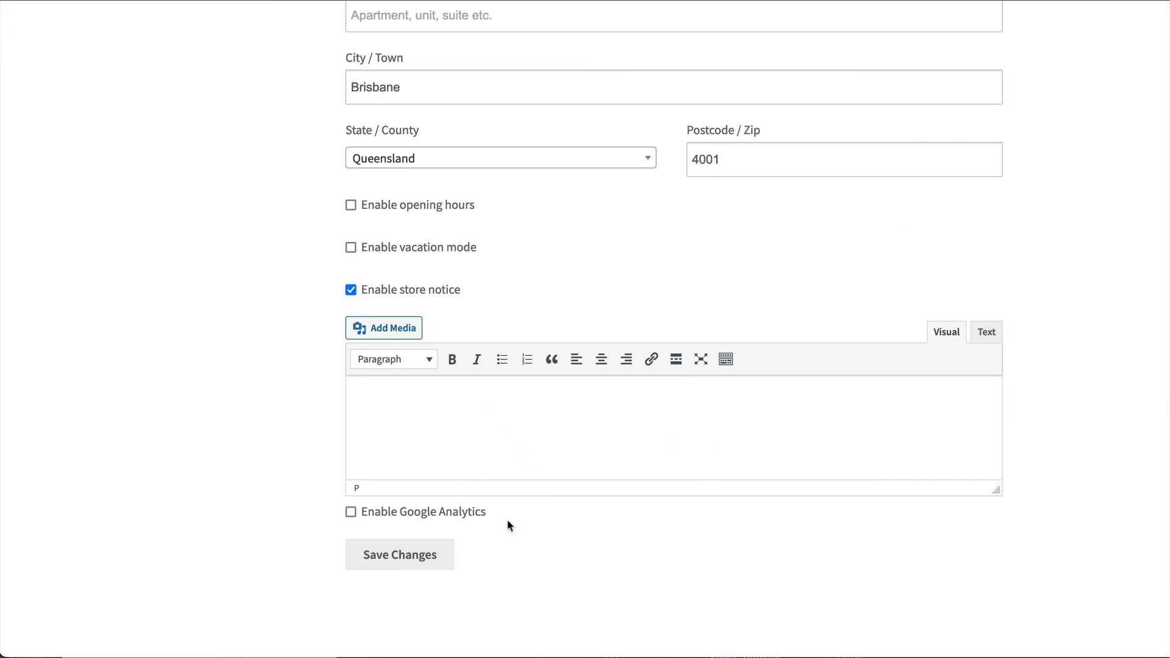
left_click(380, 290)
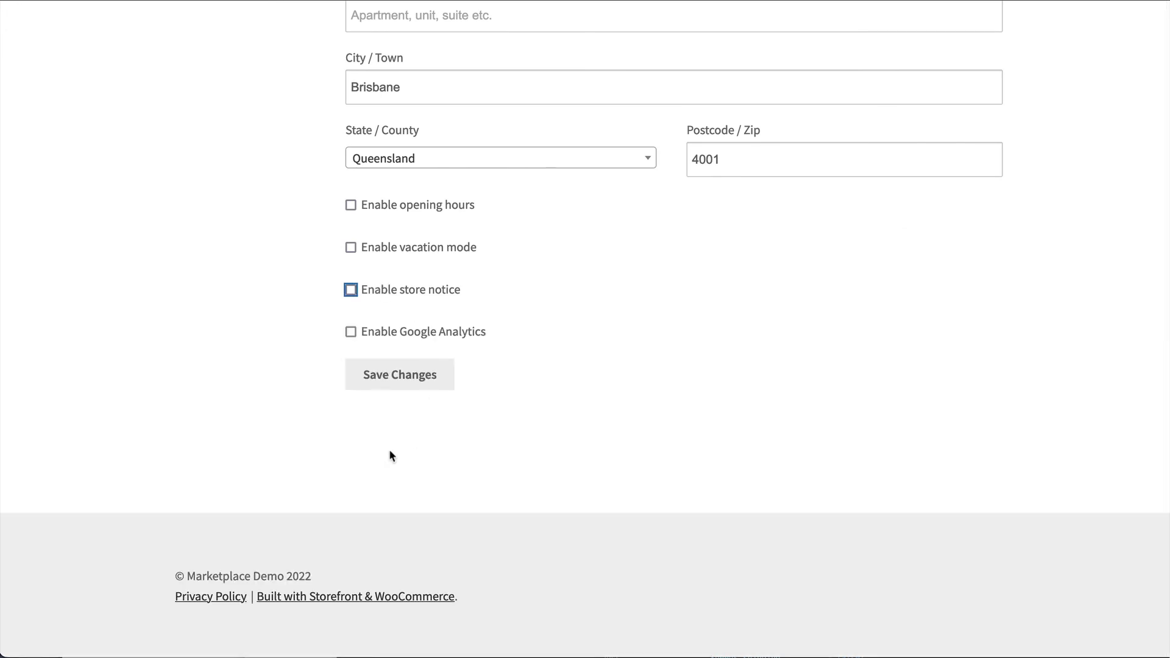
Step: Enable Google Analytics for the store, then select the SUMMERSALE coupon code on the Coupons page
left_click(405, 333)
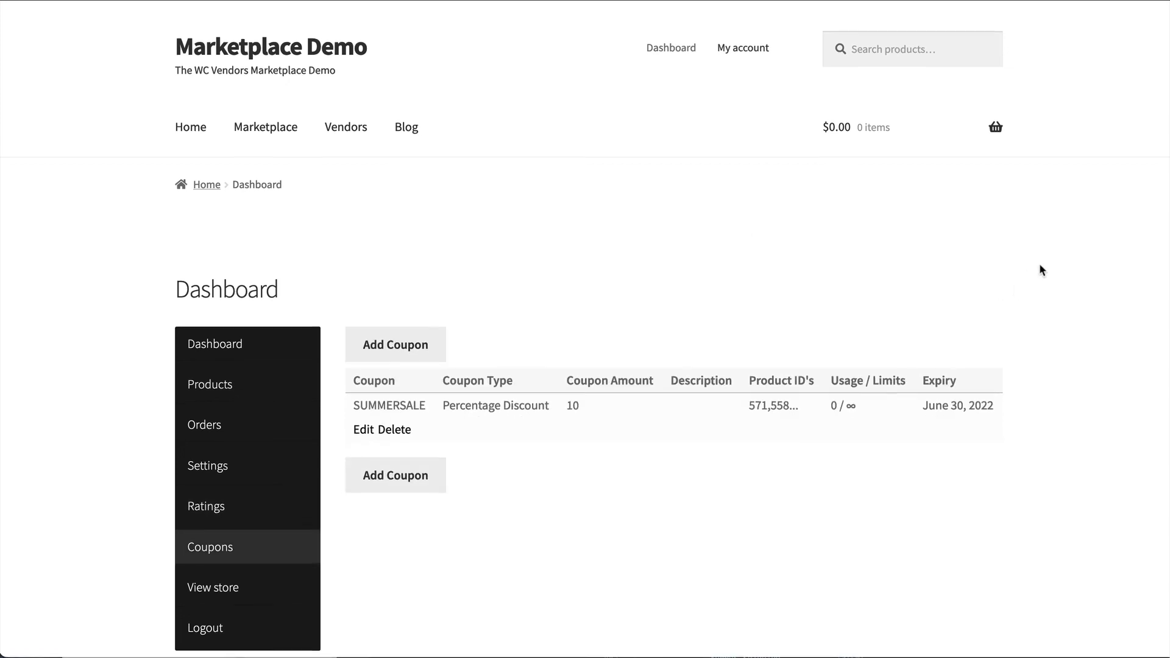
scroll(375, 238, "down", 3)
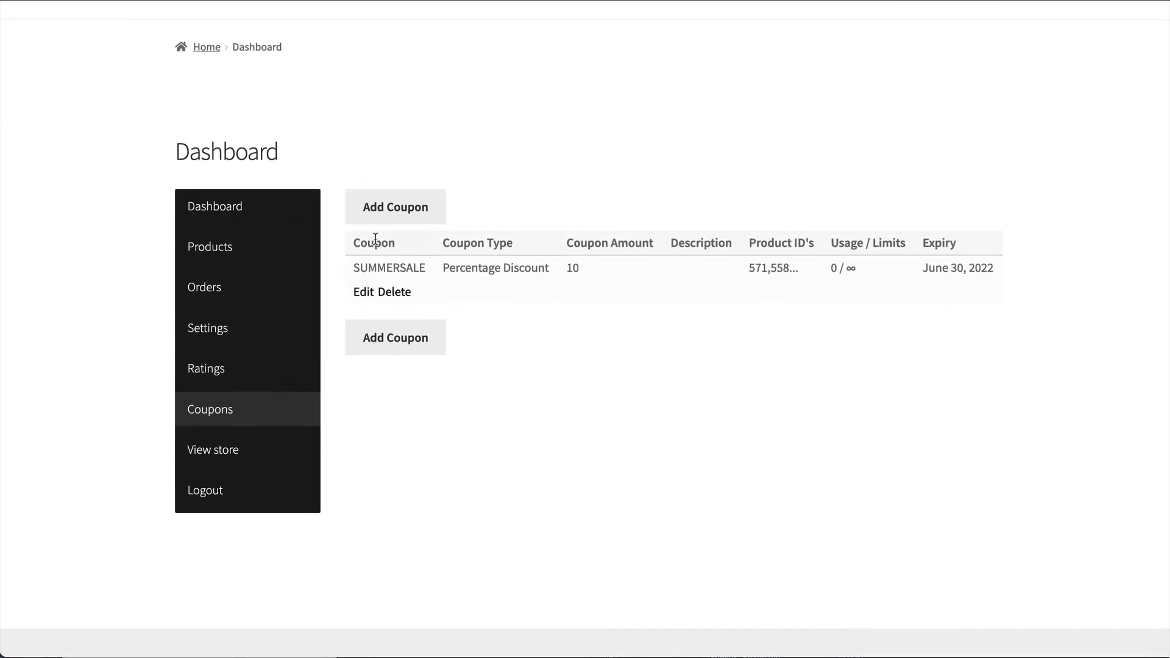
double_click(404, 269)
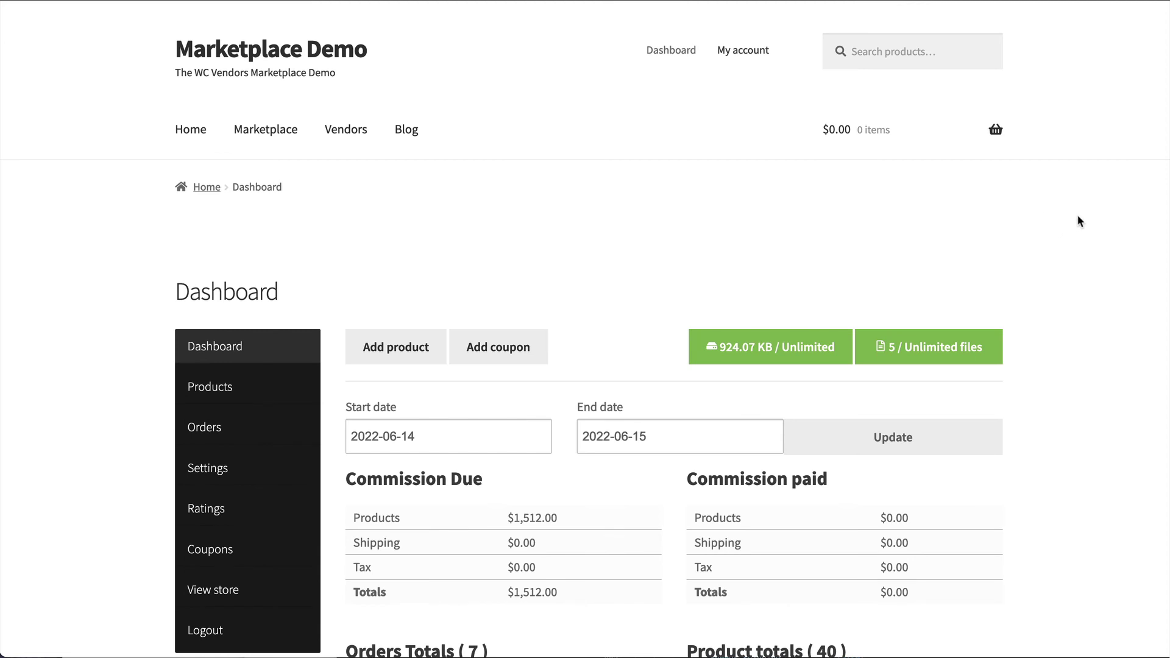
scroll(1077, 217, "down", 3)
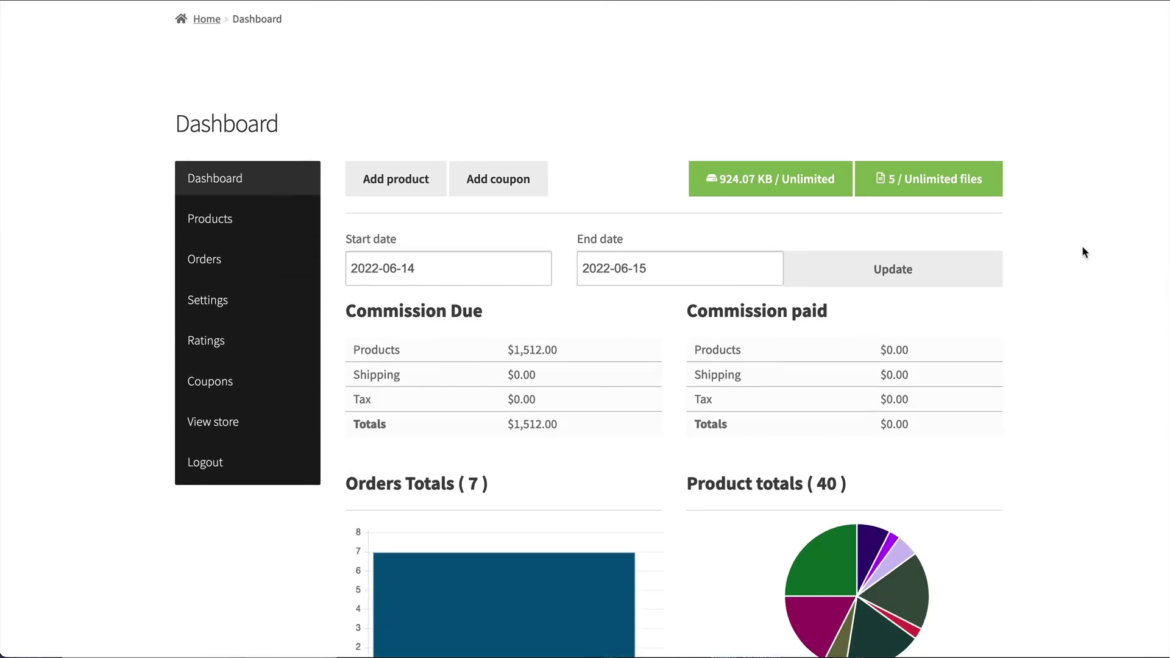